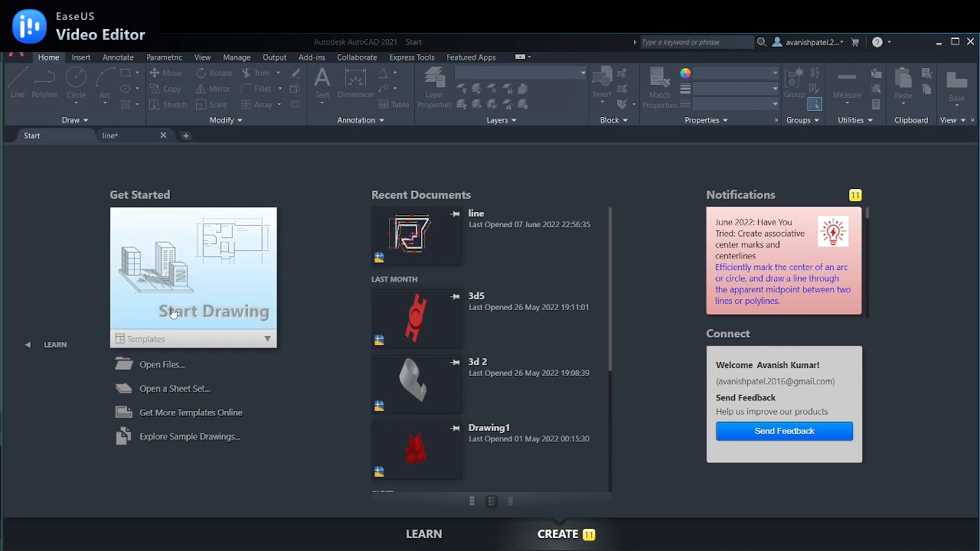
- Create a new blank drawing from the start page
{"action": "left_click", "coordinate": [212, 285]}
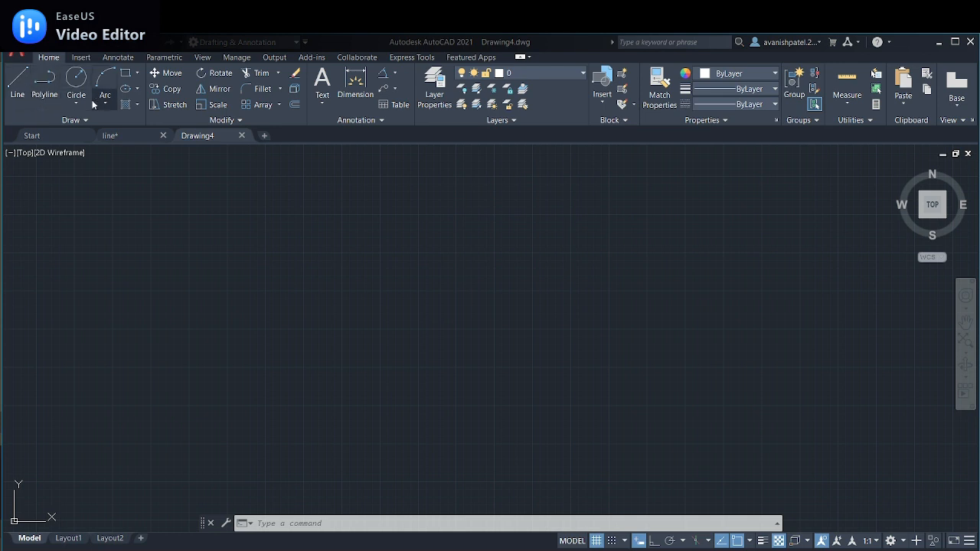
- Examine the Rectangle, Ellipse and Hatch tools with their variants, and the additional drawing tools
{"action": "left_click", "coordinate": [132, 75]}
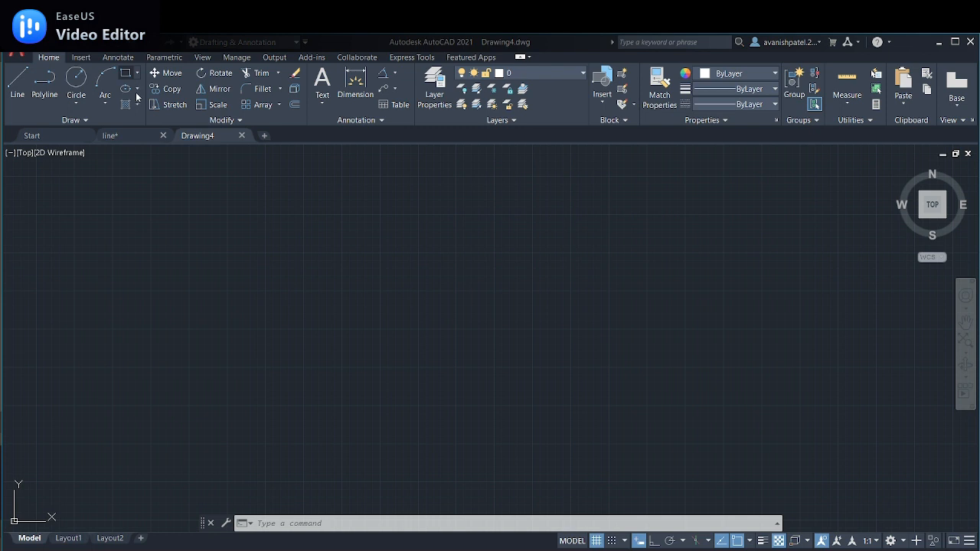
{"action": "left_click", "coordinate": [136, 90]}
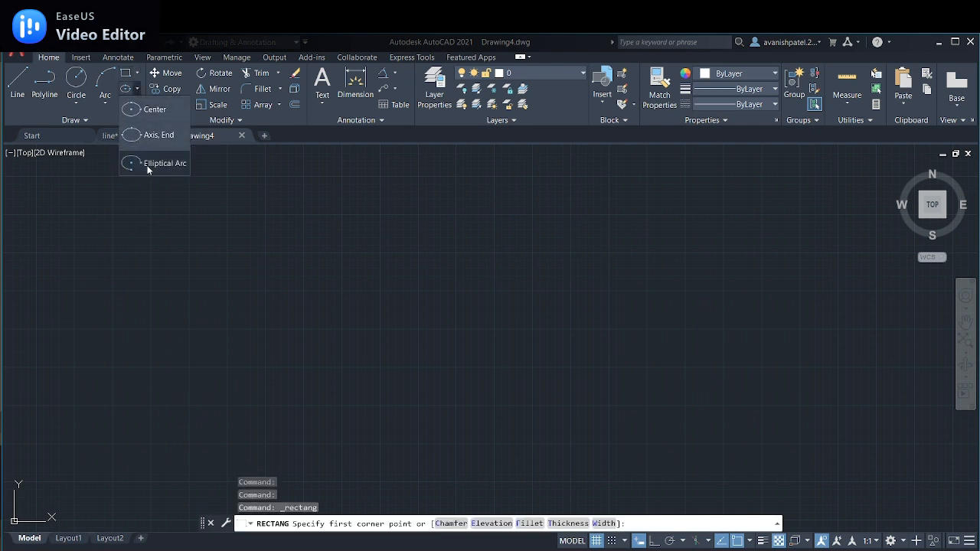
{"action": "left_click", "coordinate": [116, 215]}
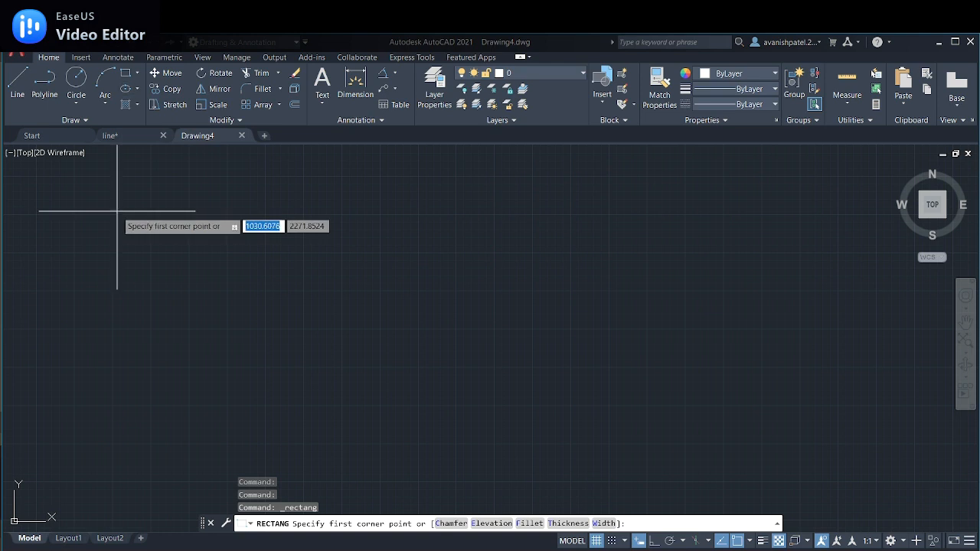
{"action": "left_click", "coordinate": [137, 105]}
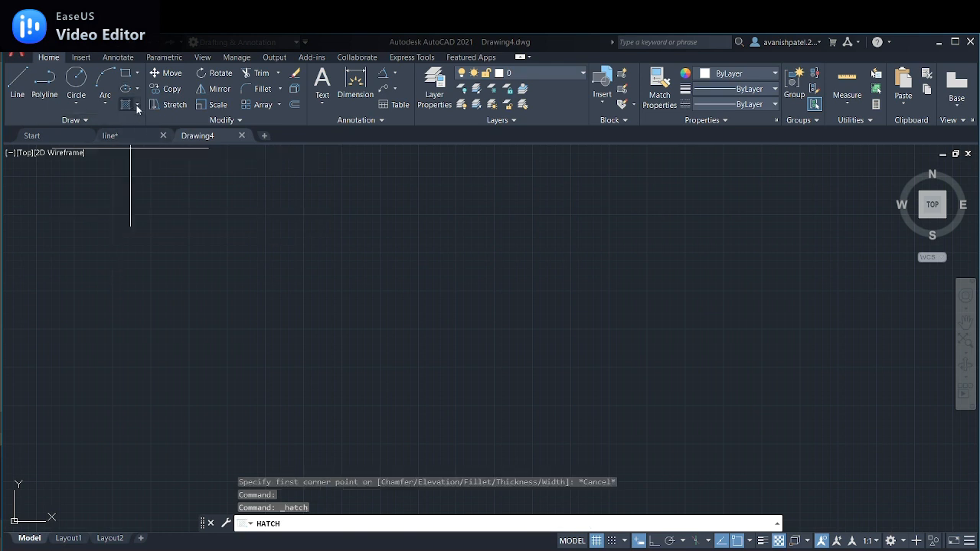
{"action": "key", "text": "Escape"}
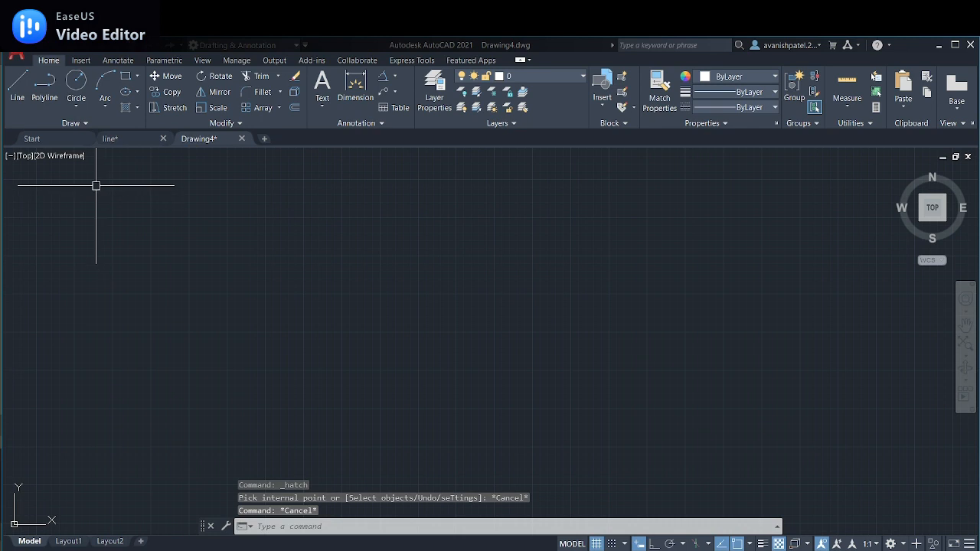
{"action": "left_click", "coordinate": [84, 124]}
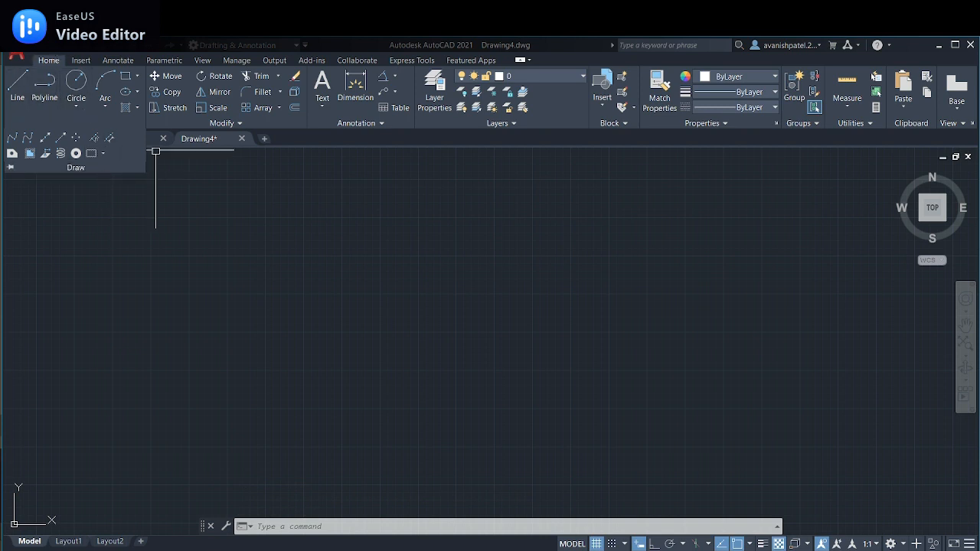
{"action": "left_click", "coordinate": [158, 188]}
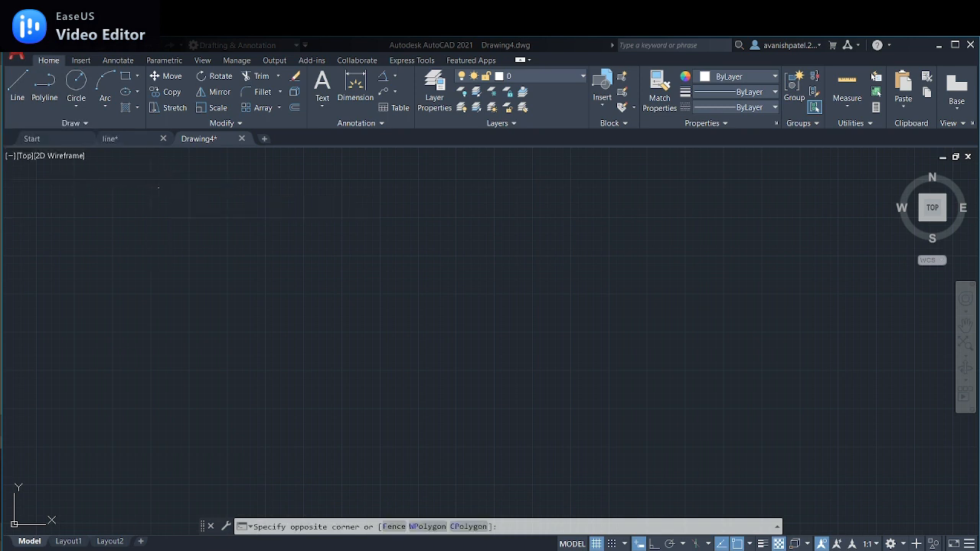
{"action": "left_click", "coordinate": [158, 187]}
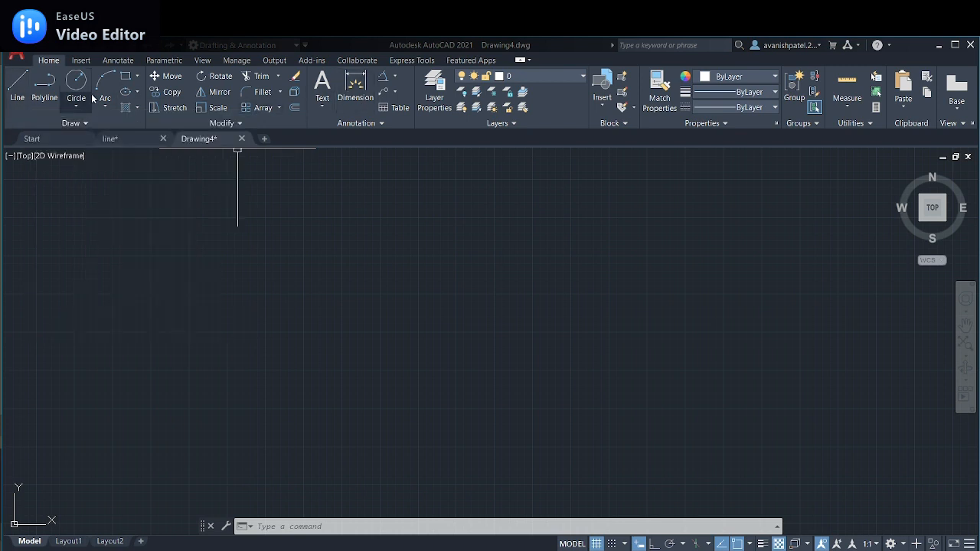
- Draw a single slanted line rising from the lower-left area to the middle of the drawing and end the Line command
{"action": "left_click", "coordinate": [20, 90]}
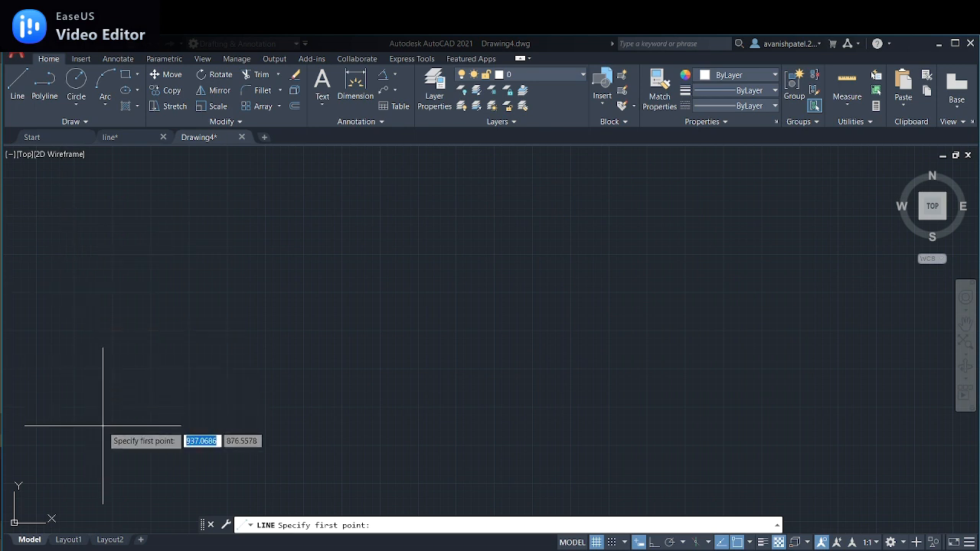
{"action": "left_click", "coordinate": [156, 411]}
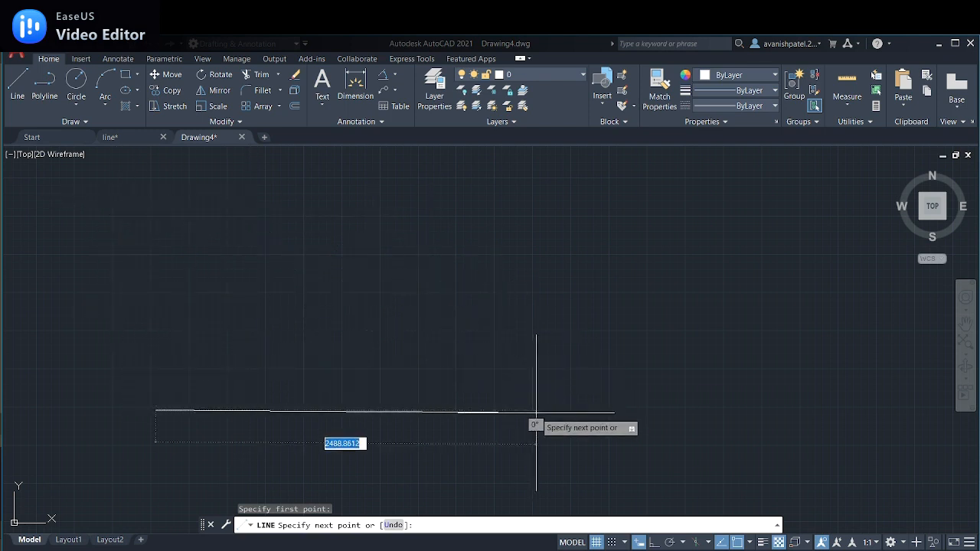
{"action": "left_click", "coordinate": [452, 275]}
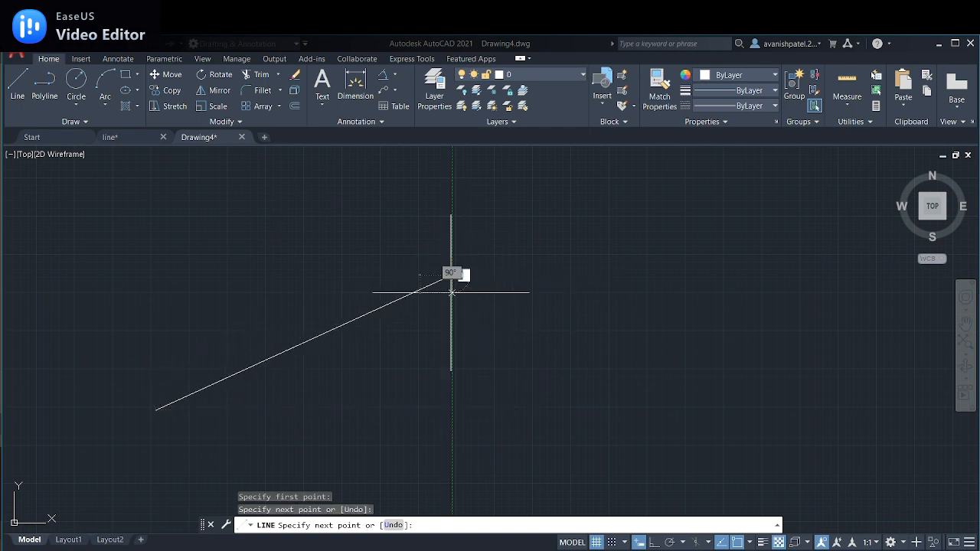
{"action": "right_click", "coordinate": [489, 228]}
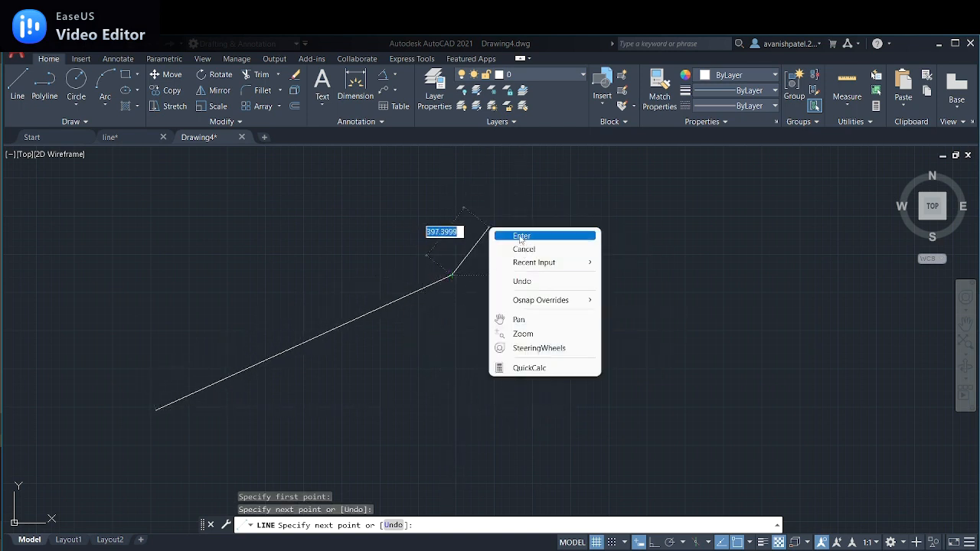
{"action": "left_click", "coordinate": [521, 236]}
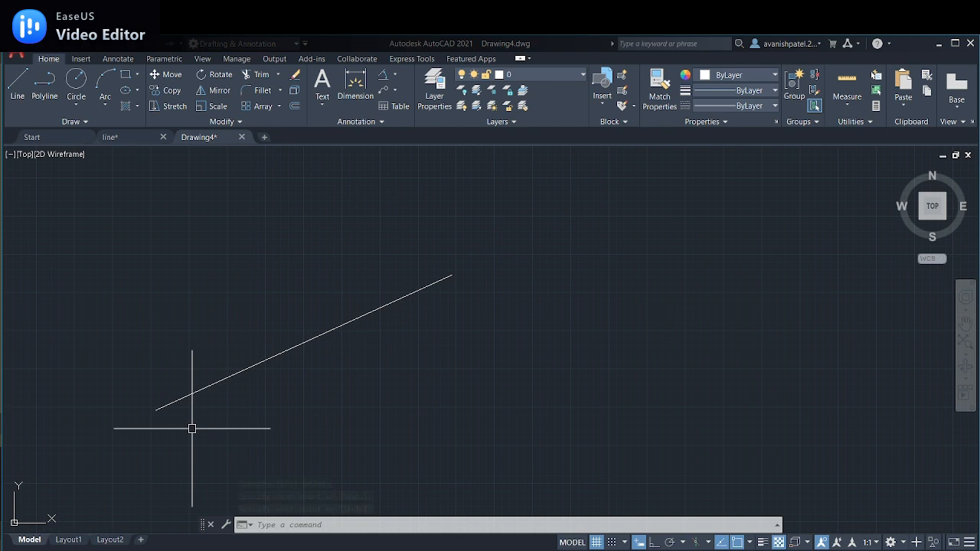
- Erase the slanted line from the drawing
{"action": "left_click", "coordinate": [207, 388]}
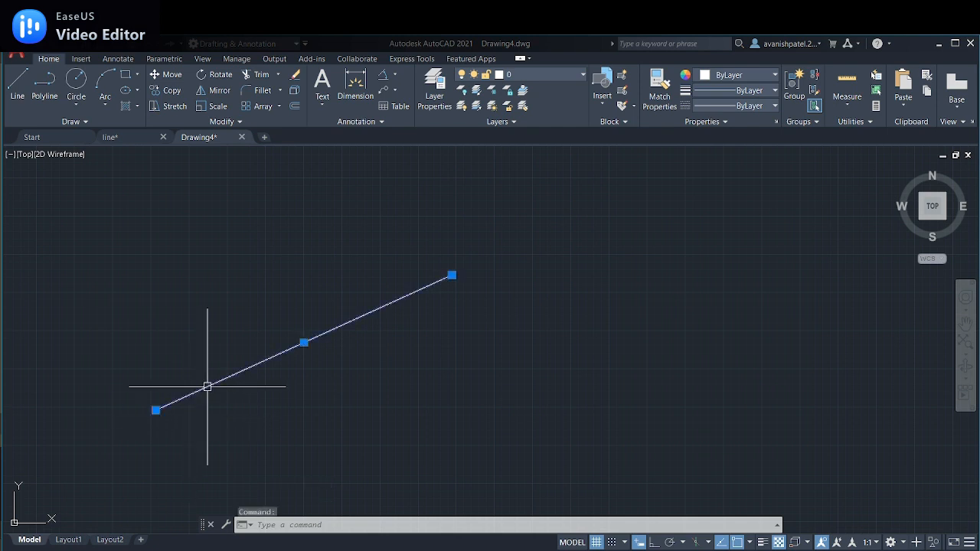
{"action": "right_click", "coordinate": [212, 374]}
{"action": "left_click", "coordinate": [246, 138]}
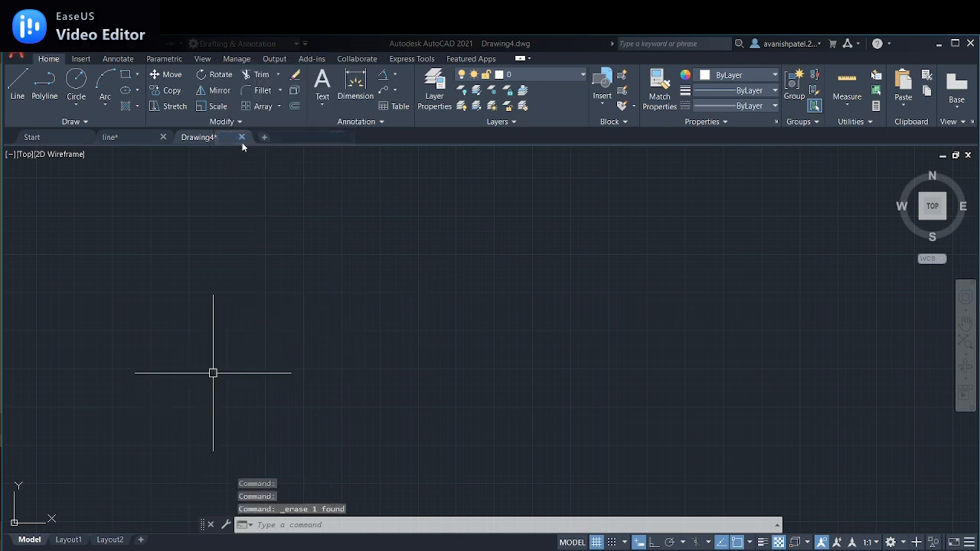
- Draw a single horizontal line in the lower part of the drawing with Ortho mode turned on
{"action": "left_click", "coordinate": [16, 88]}
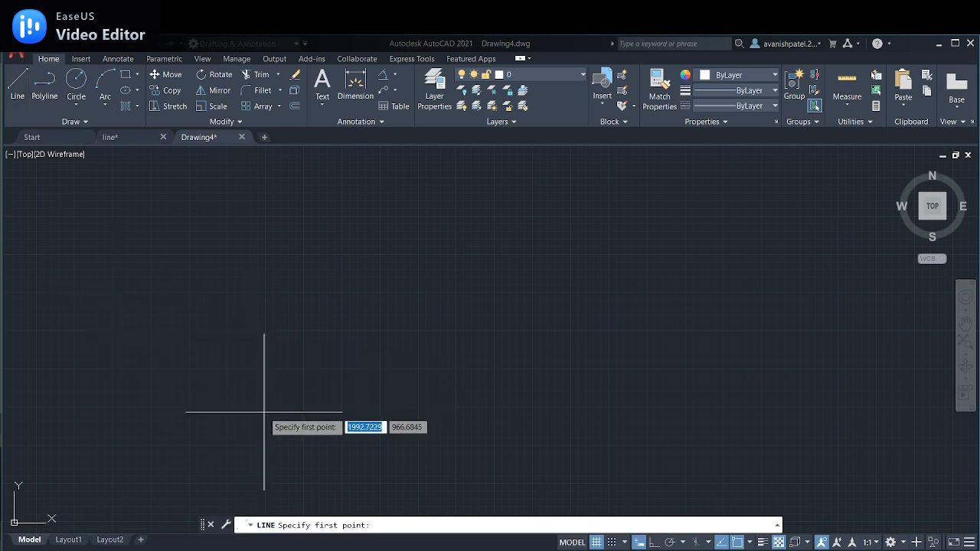
{"action": "left_click", "coordinate": [188, 408]}
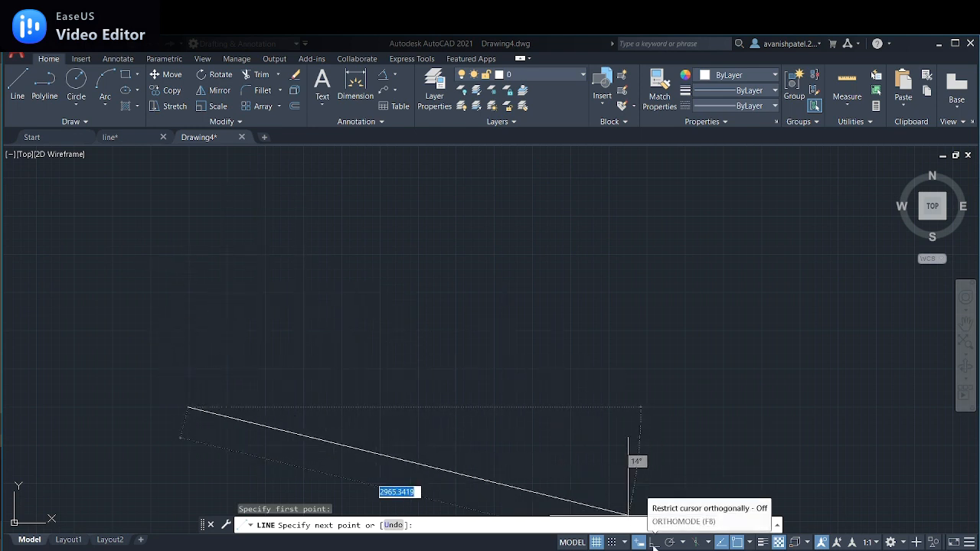
{"action": "left_click", "coordinate": [654, 543]}
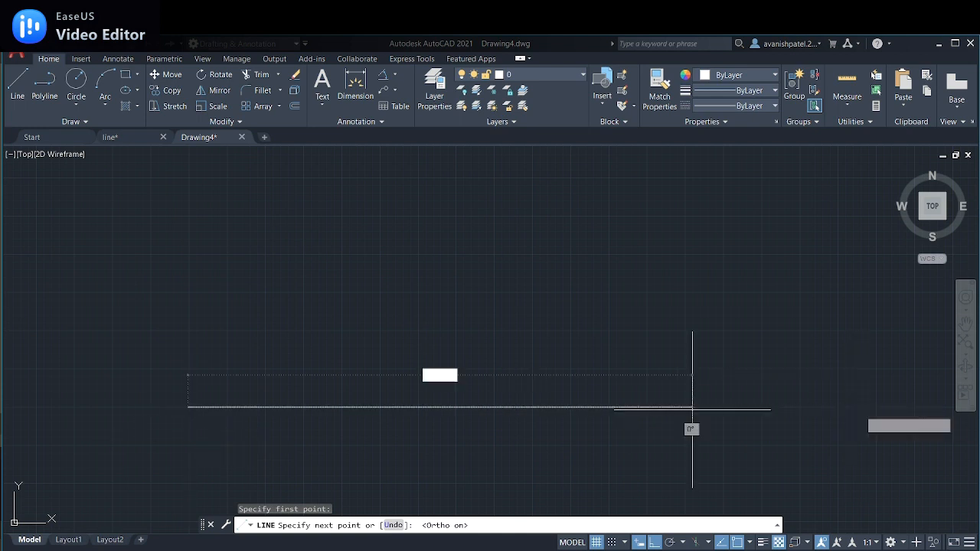
{"action": "left_click", "coordinate": [426, 409]}
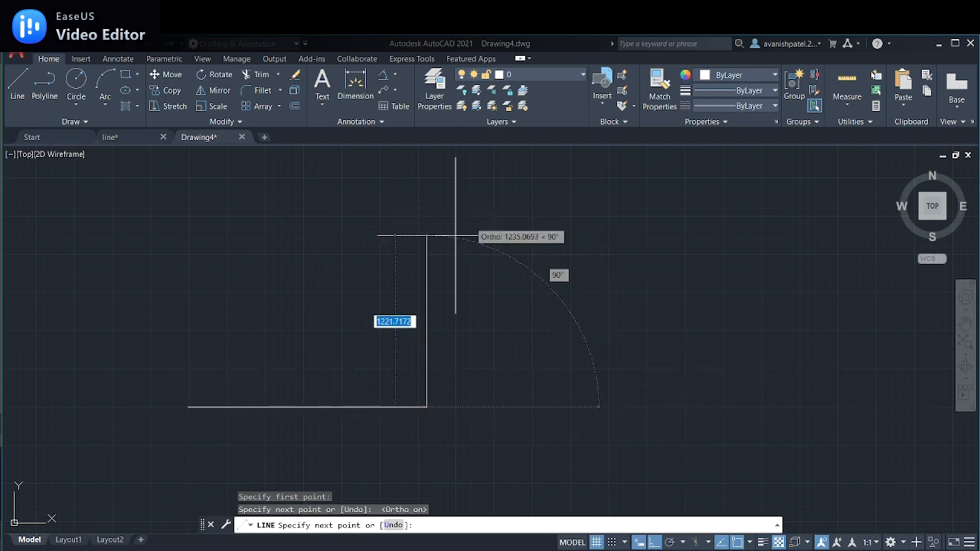
{"action": "right_click", "coordinate": [438, 348]}
{"action": "left_click", "coordinate": [469, 371]}
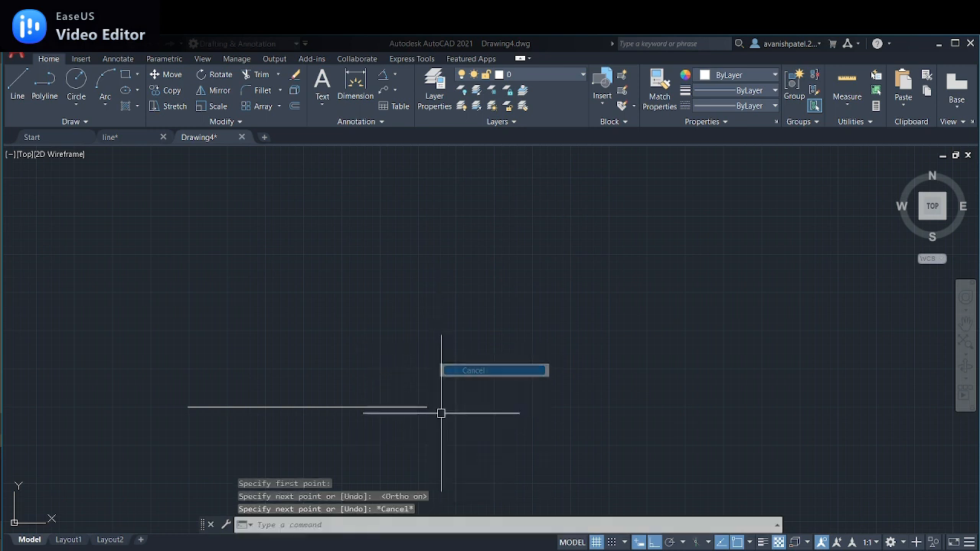
- Erase the horizontal line from the drawing
{"action": "left_click", "coordinate": [281, 406]}
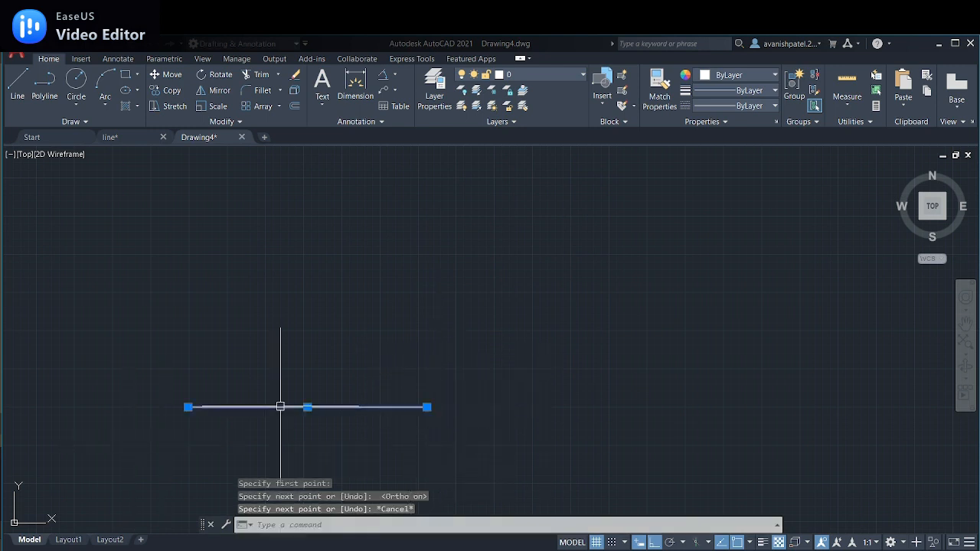
{"action": "right_click", "coordinate": [281, 406]}
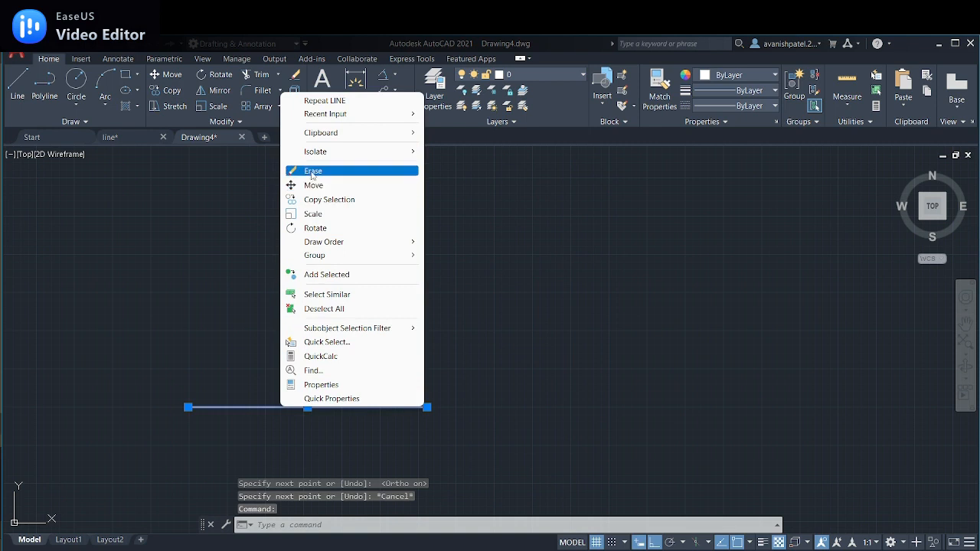
{"action": "left_click", "coordinate": [311, 172]}
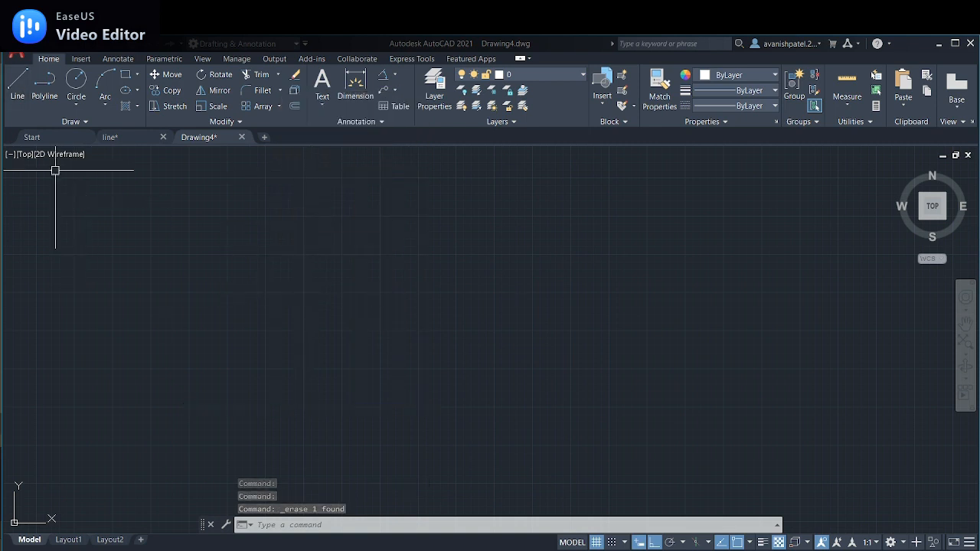
- Turn Ortho mode off and draw a single line 20 units long at an angle of 45°
{"action": "left_click", "coordinate": [19, 86]}
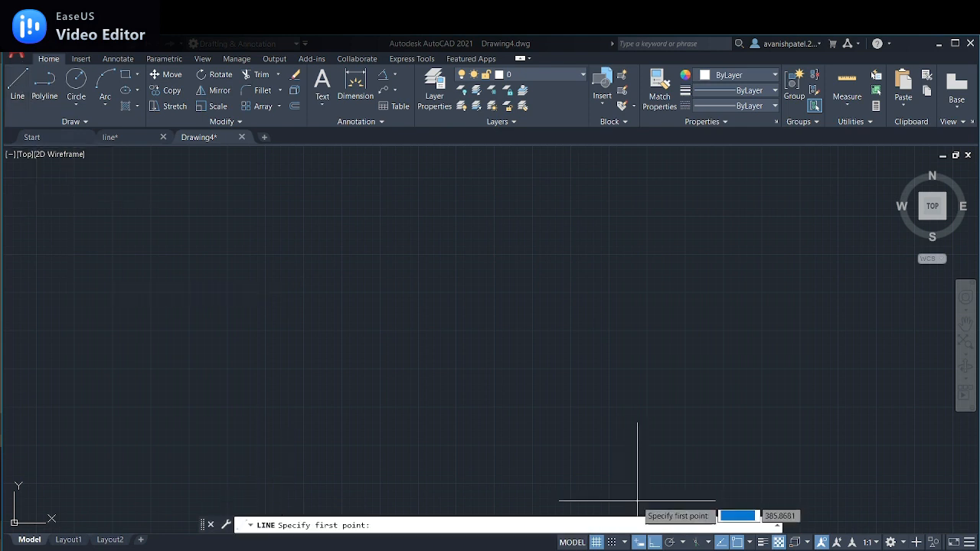
{"action": "left_click", "coordinate": [655, 543]}
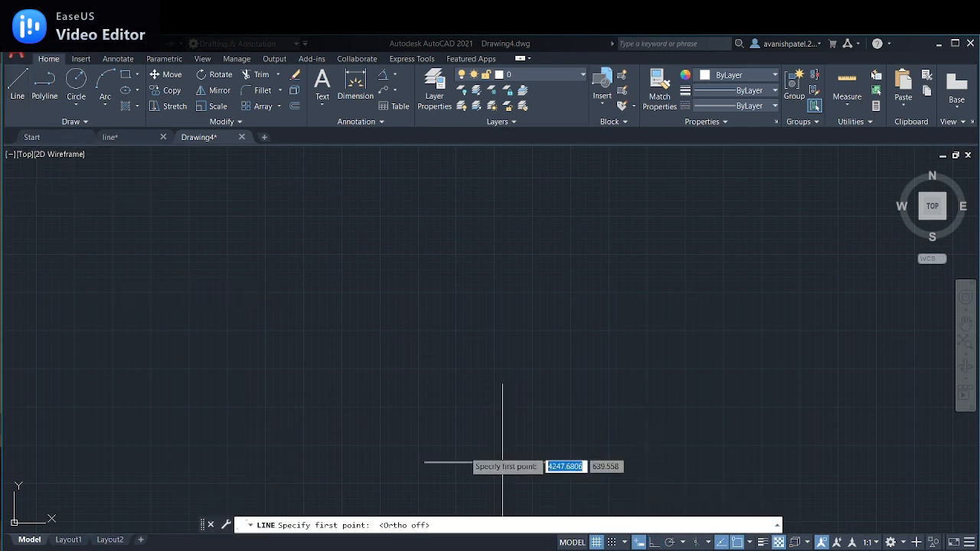
{"action": "left_click", "coordinate": [236, 433]}
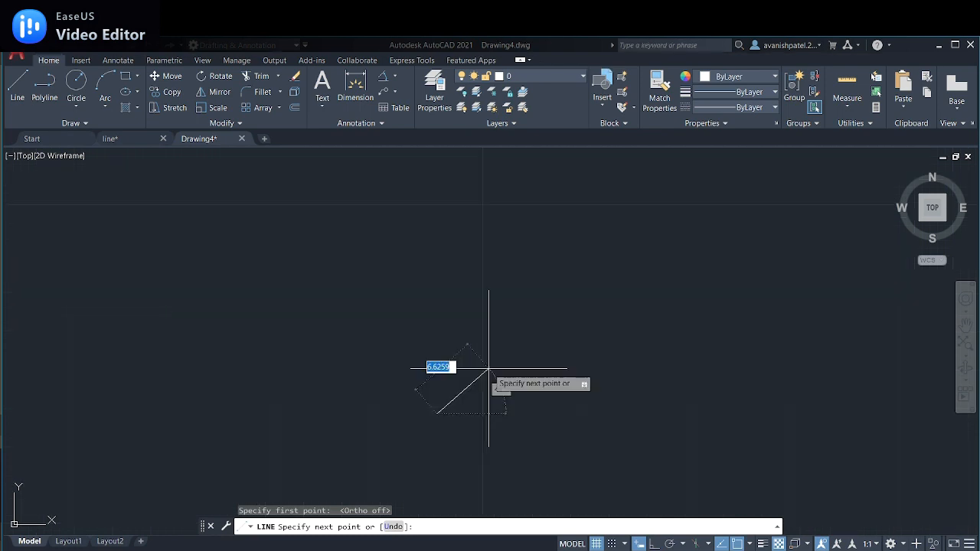
{"action": "middle_click_drag", "start_coordinate": [570, 398], "coordinate": [486, 372]}
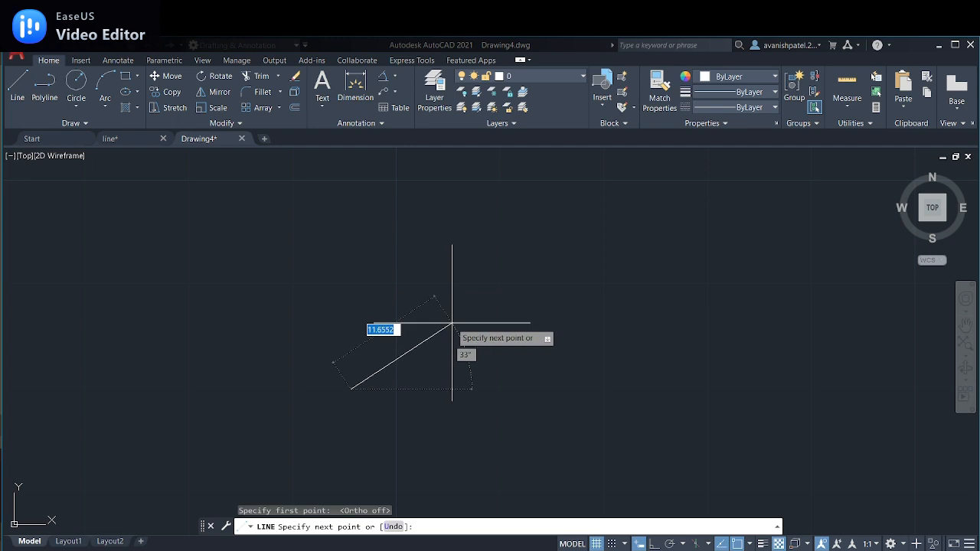
{"action": "type", "text": "7"}
{"action": "type", "text": "0"}
{"action": "key", "text": "Tab"}
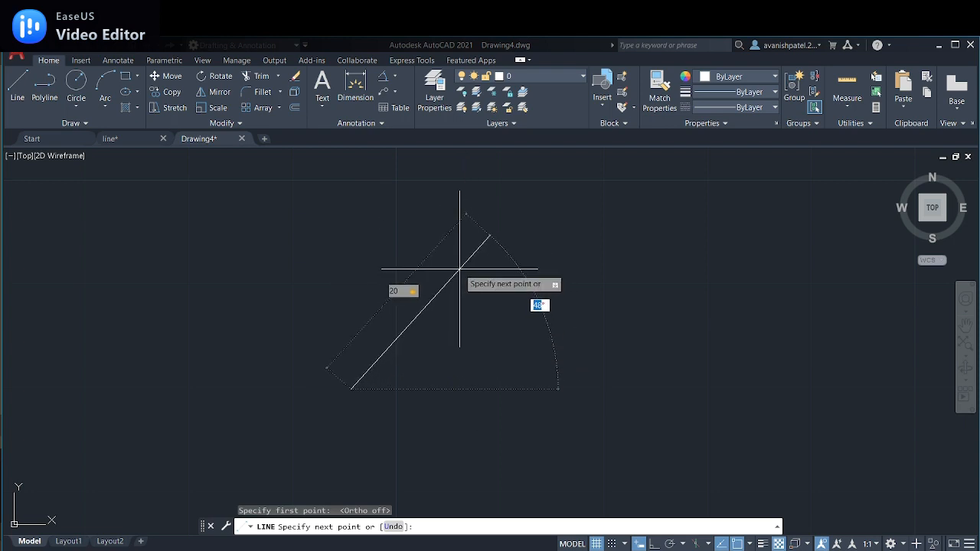
{"action": "type", "text": "45"}
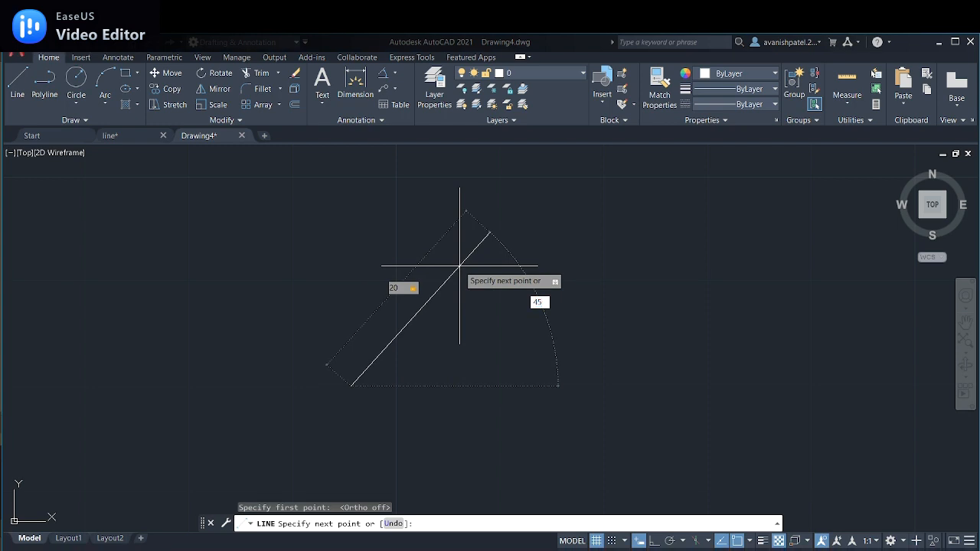
{"action": "key", "text": "Return"}
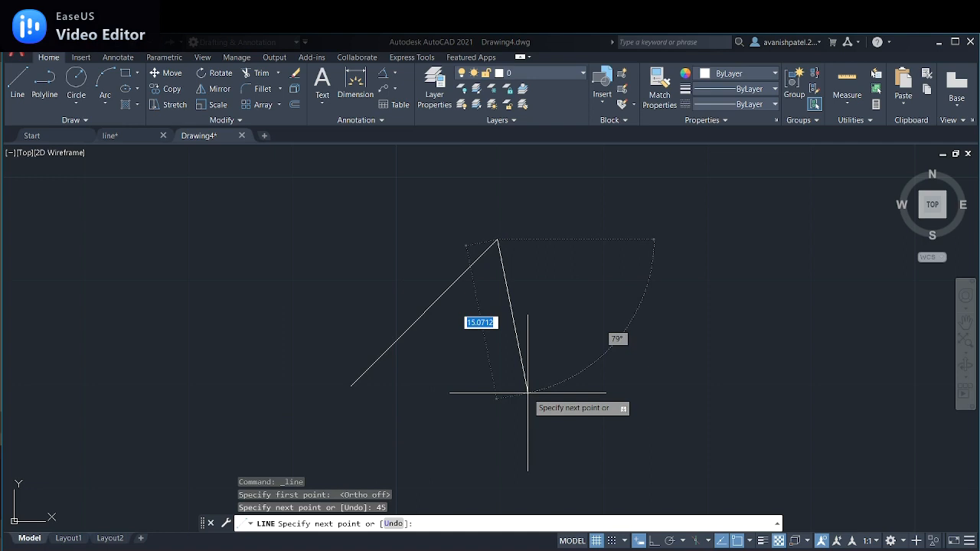
{"action": "key", "text": "Escape"}
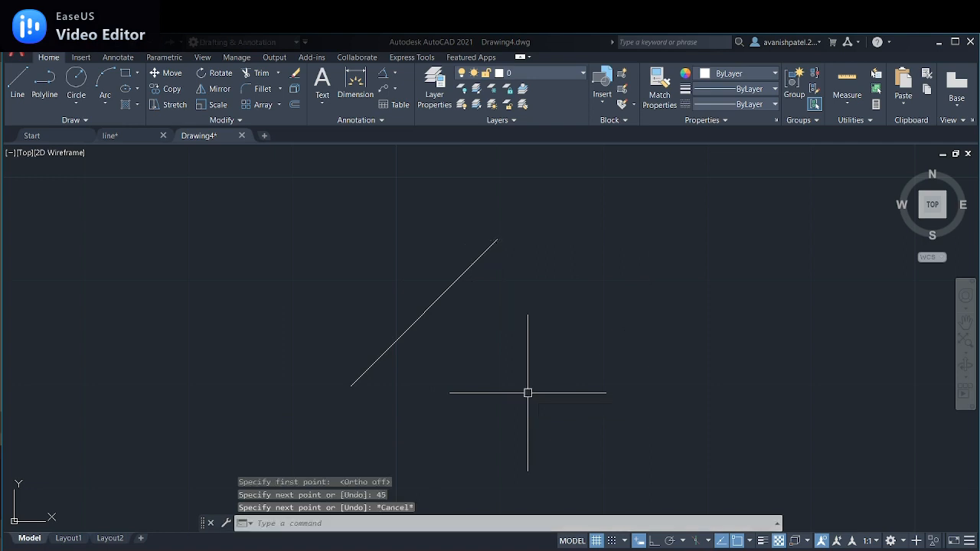
- Erase the 45° line from the drawing
{"action": "left_click", "coordinate": [412, 321]}
{"action": "right_click", "coordinate": [414, 322]}
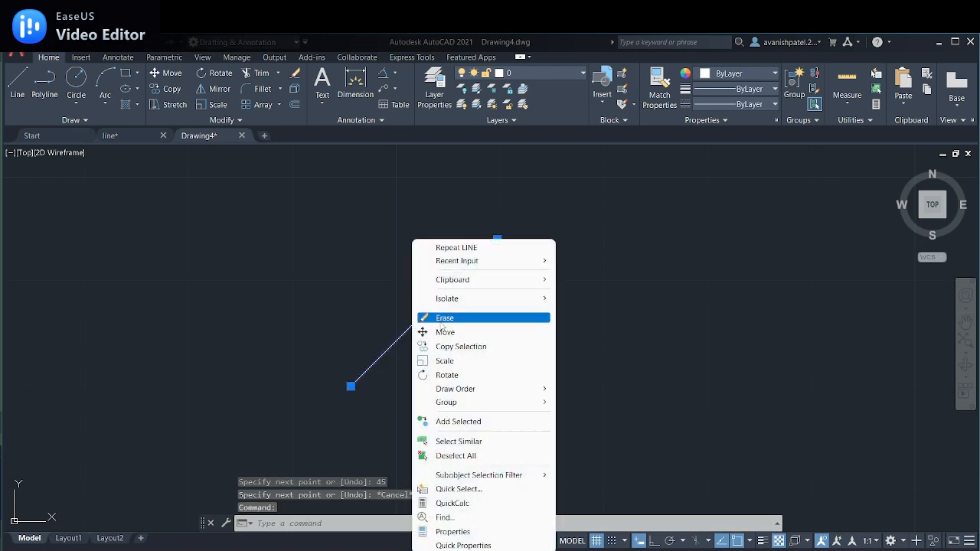
{"action": "left_click", "coordinate": [444, 318]}
- Turn Ortho mode on and draw a continuous chain of horizontal and vertical lines forming overlapping rectangular shapes
{"action": "left_click", "coordinate": [17, 82]}
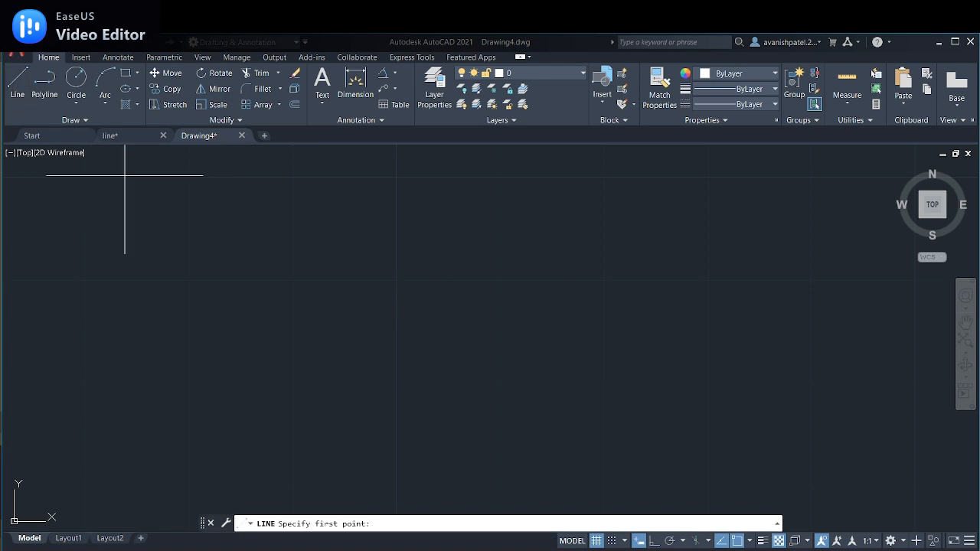
{"action": "left_click", "coordinate": [654, 540]}
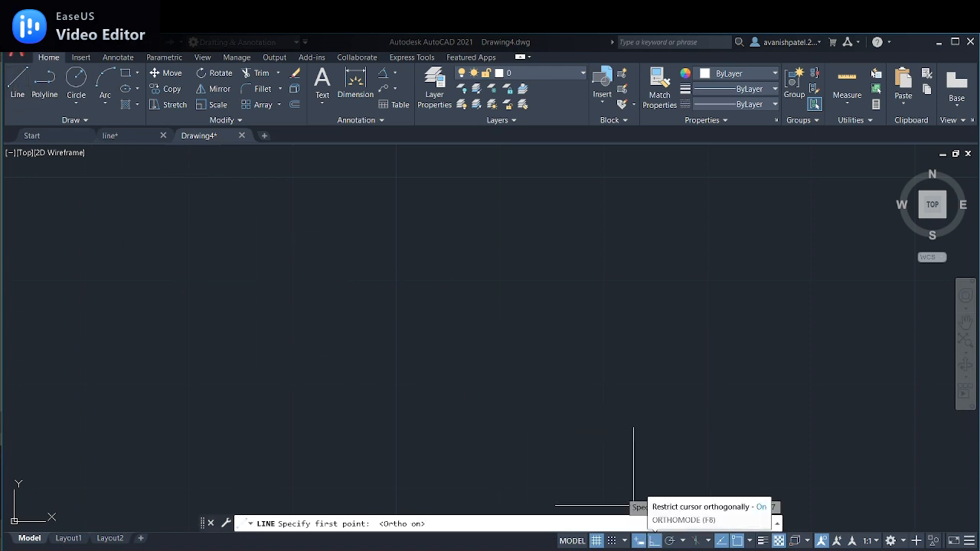
{"action": "left_click", "coordinate": [324, 405]}
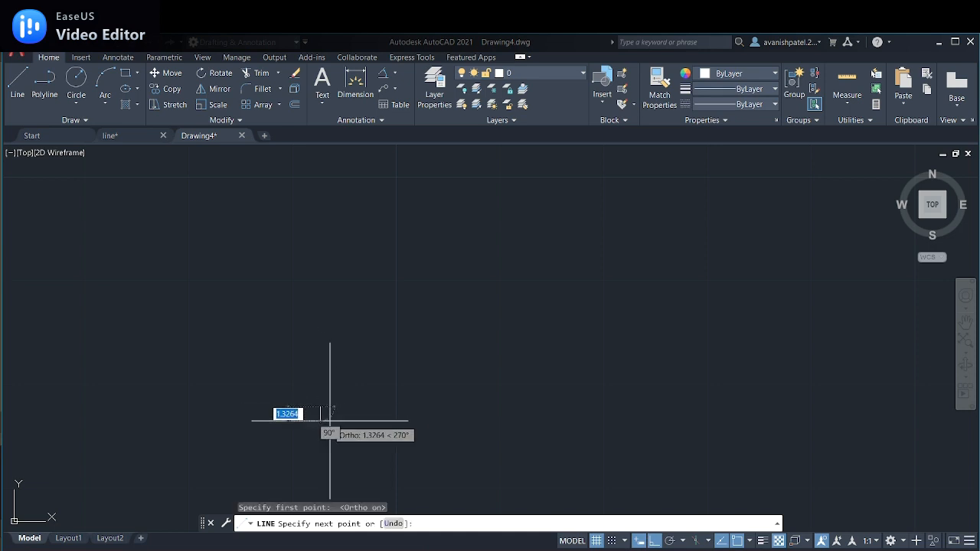
{"action": "left_click", "coordinate": [663, 407]}
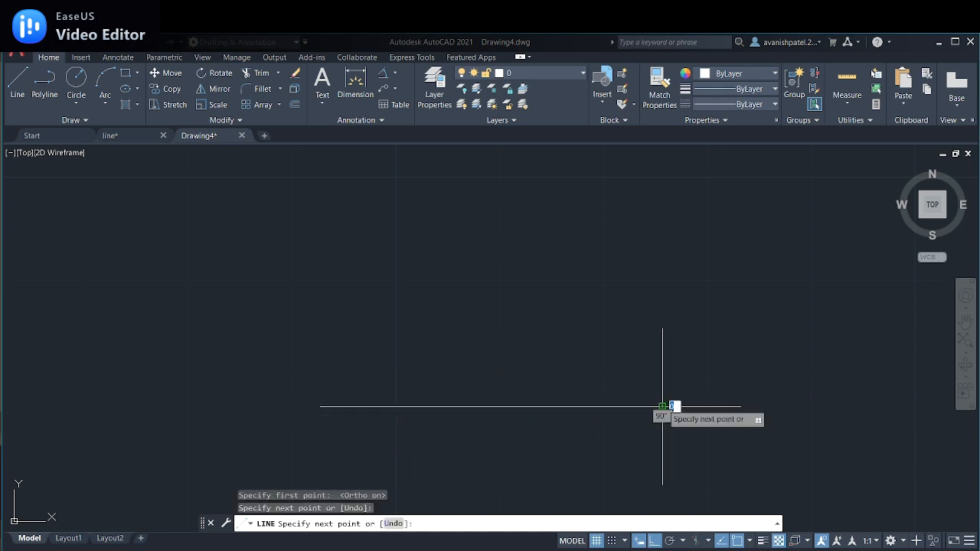
{"action": "left_click", "coordinate": [663, 277]}
{"action": "left_click", "coordinate": [256, 277]}
{"action": "left_click", "coordinate": [257, 443]}
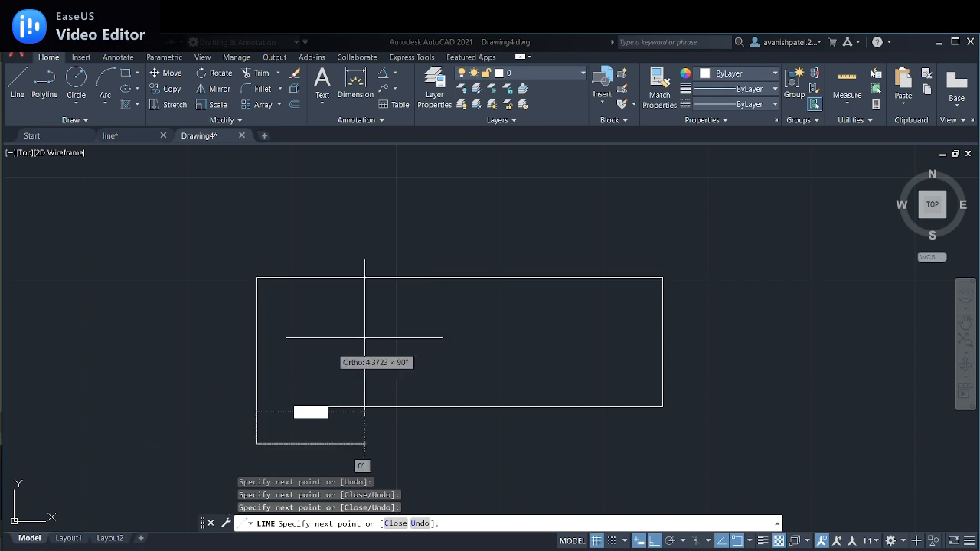
{"action": "left_click", "coordinate": [560, 443]}
{"action": "left_click", "coordinate": [559, 199]}
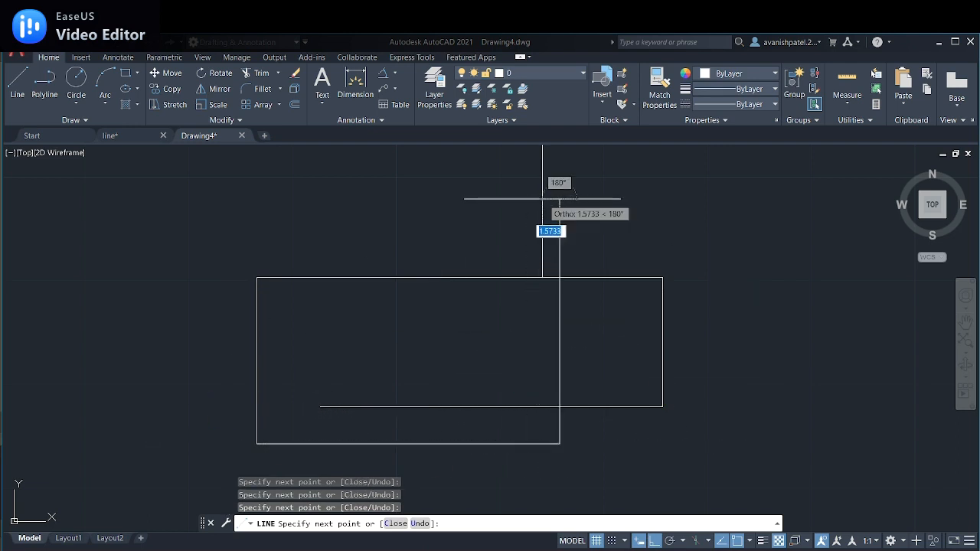
{"action": "left_click", "coordinate": [157, 199]}
{"action": "left_click", "coordinate": [157, 402]}
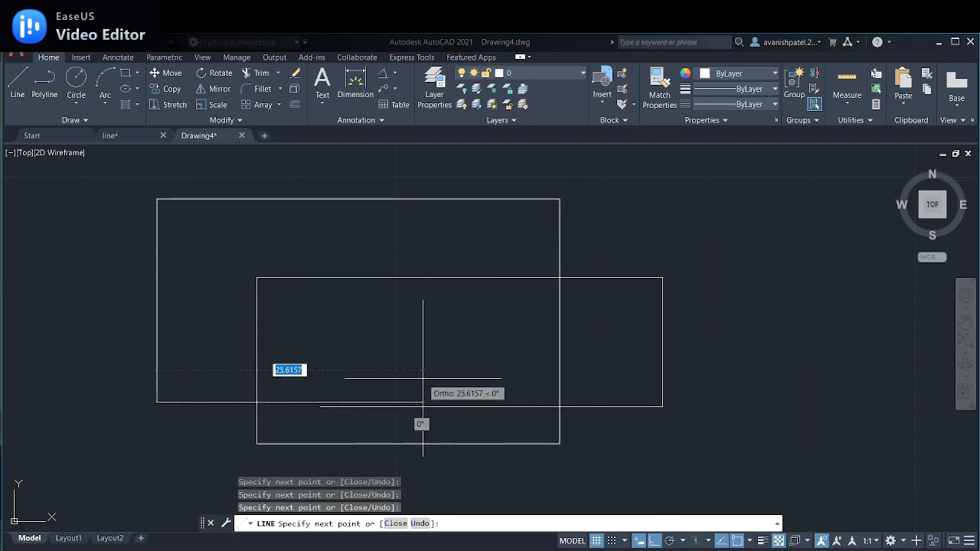
{"action": "left_click", "coordinate": [417, 376]}
{"action": "left_click", "coordinate": [398, 256]}
{"action": "left_click", "coordinate": [263, 274]}
{"action": "left_click", "coordinate": [273, 375]}
{"action": "left_click", "coordinate": [513, 374]}
{"action": "right_click", "coordinate": [513, 359]}
{"action": "left_click", "coordinate": [545, 369]}
- Select the whole chain of orthogonal lines with a crossing lasso and erase it
{"action": "mouse_move", "coordinate": [628, 207]}
{"action": "left_mouse_down"}
{"action": "mouse_move", "coordinate": [496, 170]}
{"action": "mouse_move", "coordinate": [329, 460]}
{"action": "mouse_move", "coordinate": [722, 437]}
{"action": "mouse_move", "coordinate": [731, 398]}
{"action": "left_mouse_up"}
{"action": "right_click", "coordinate": [731, 397]}
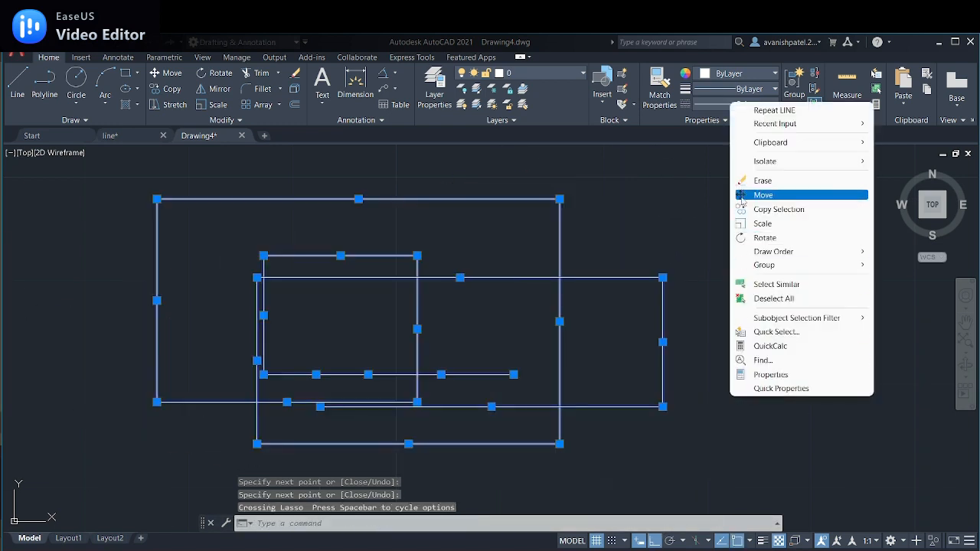
{"action": "left_click", "coordinate": [741, 182]}
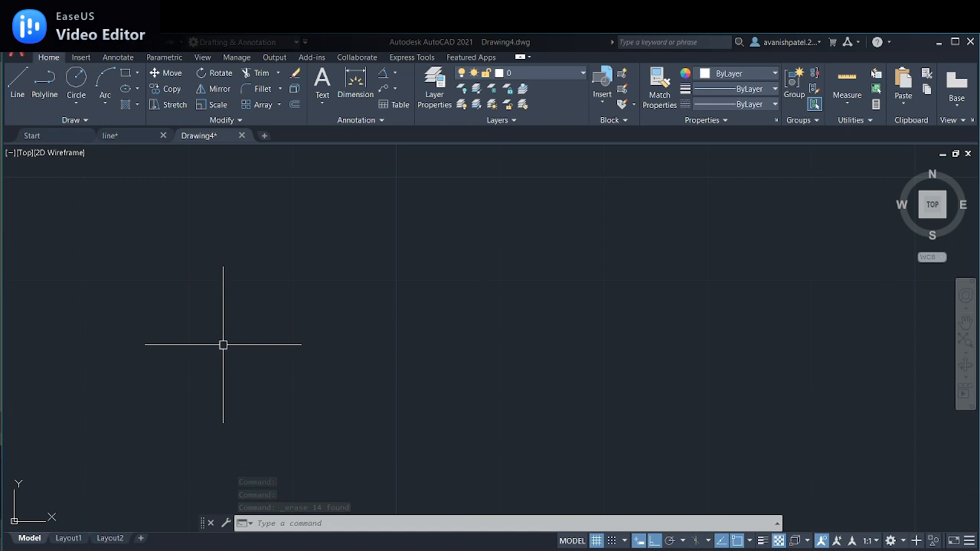
- Draw a single horizontal line about 21 units long in the lower-left part of the drawing using the Line command
{"action": "left_click", "coordinate": [13, 91]}
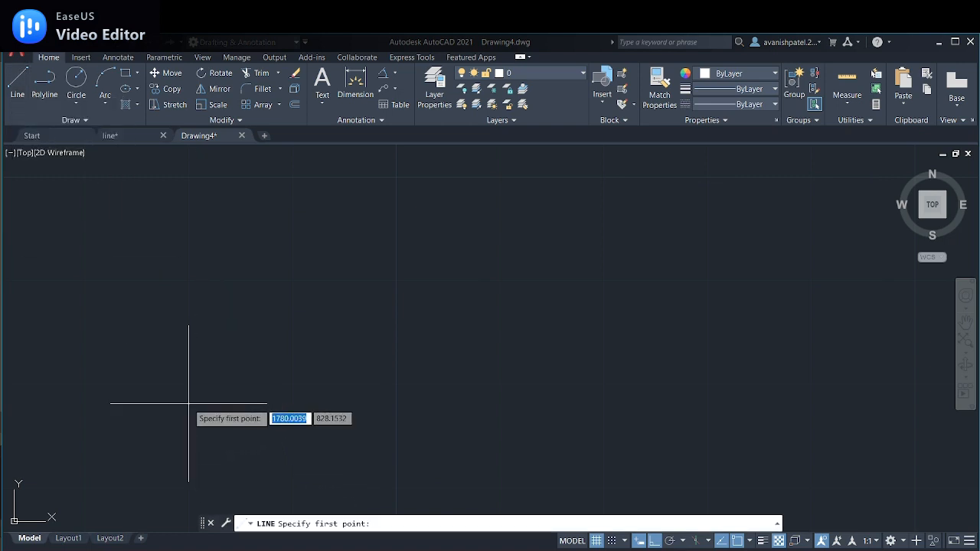
{"action": "key", "text": "Escape"}
{"action": "type", "text": "l"}
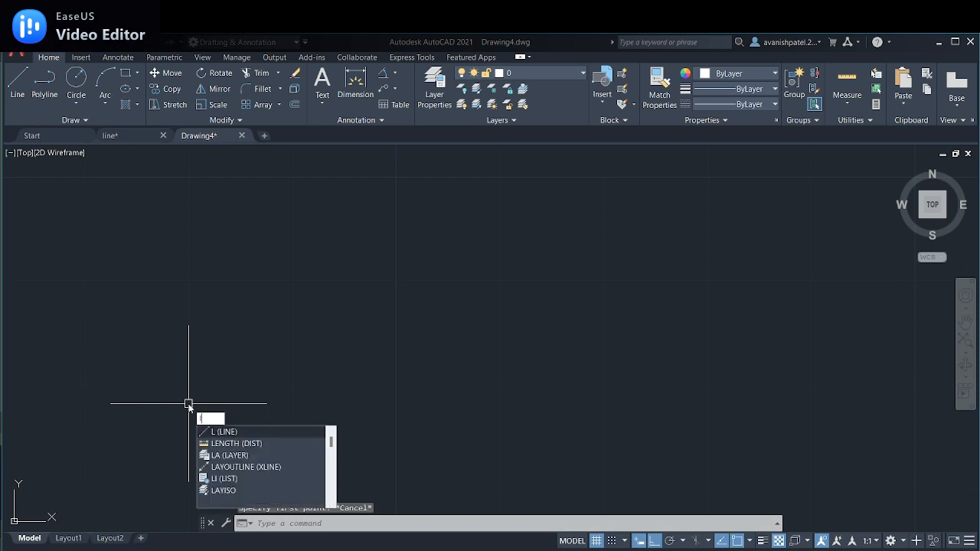
{"action": "key", "text": "Return"}
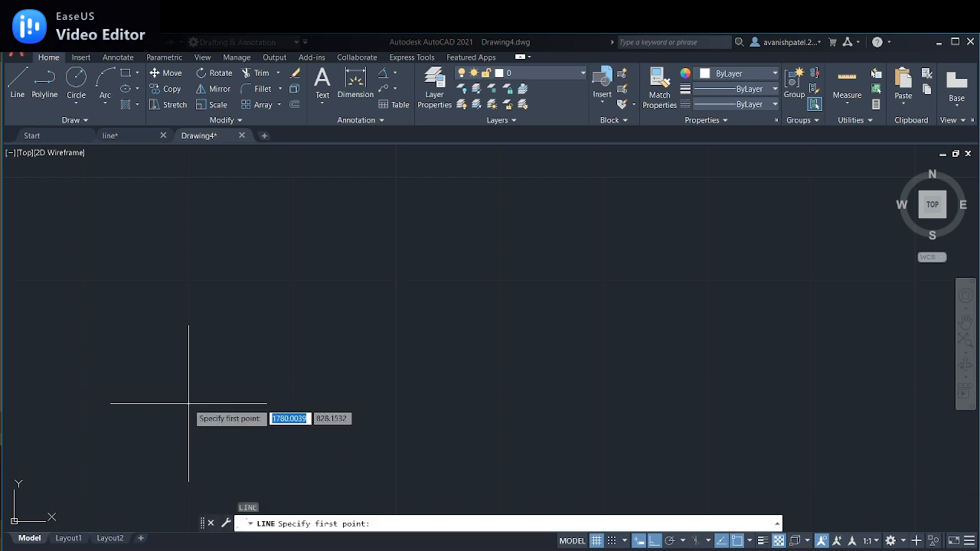
{"action": "left_click", "coordinate": [191, 388]}
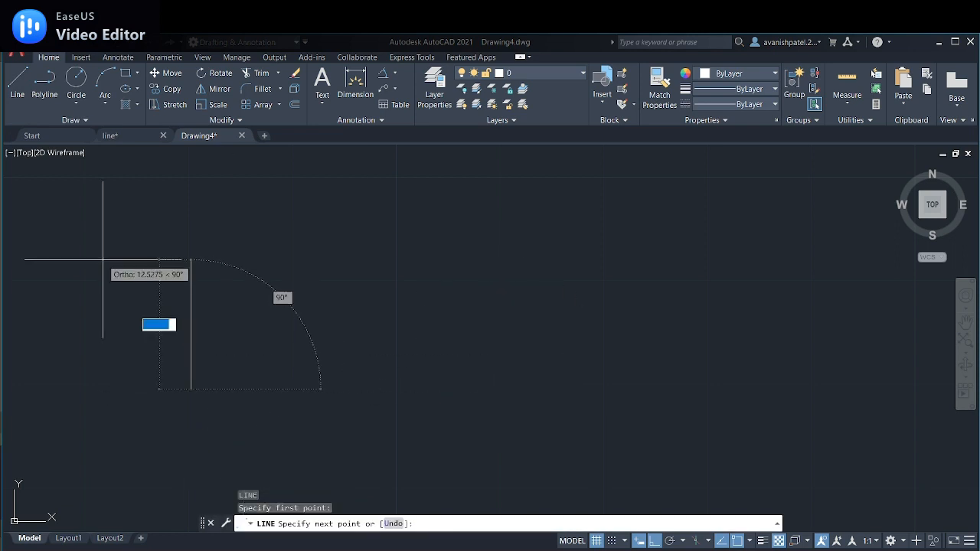
{"action": "left_click", "coordinate": [409, 393]}
{"action": "right_click", "coordinate": [412, 395]}
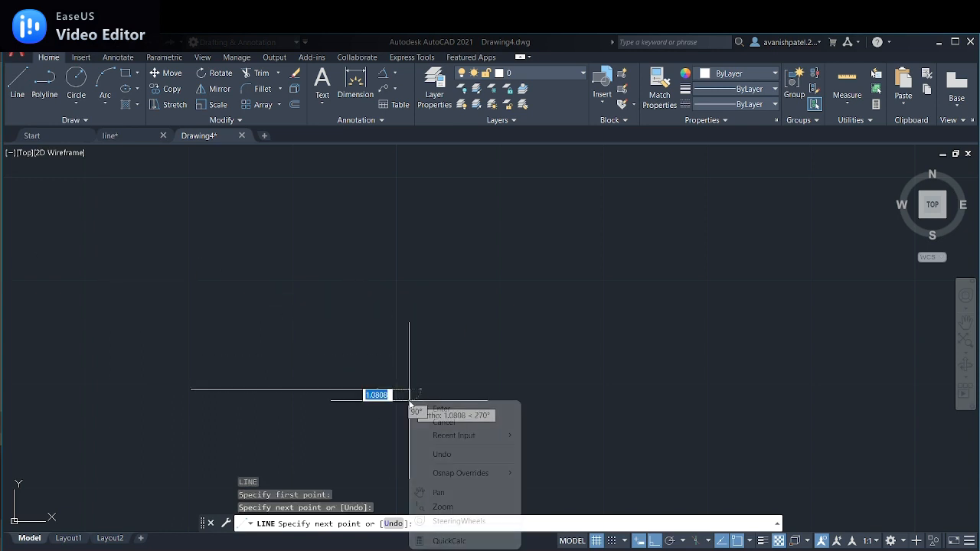
{"action": "left_click", "coordinate": [437, 411]}
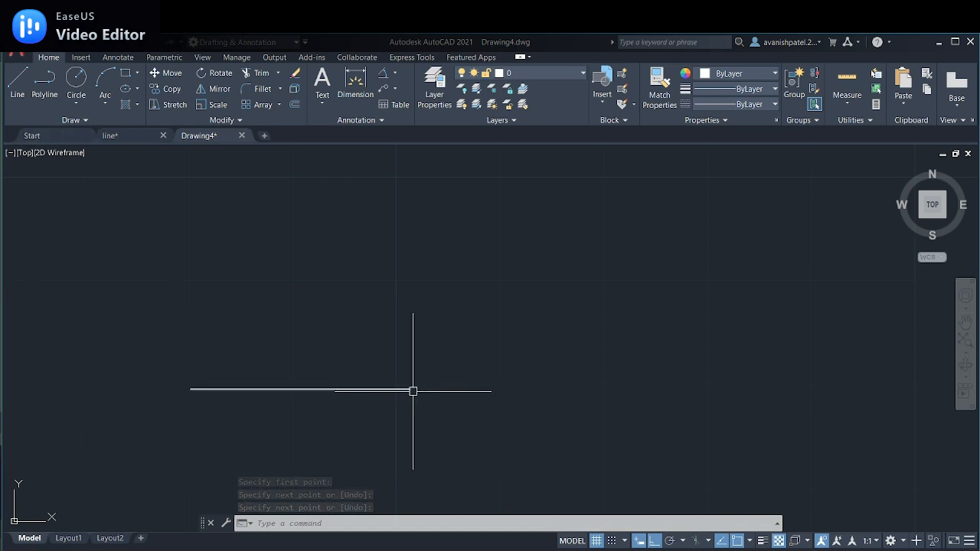
- Select the horizontal line, inspect its endpoint grips and length, and clear the selection
{"action": "left_click", "coordinate": [272, 390]}
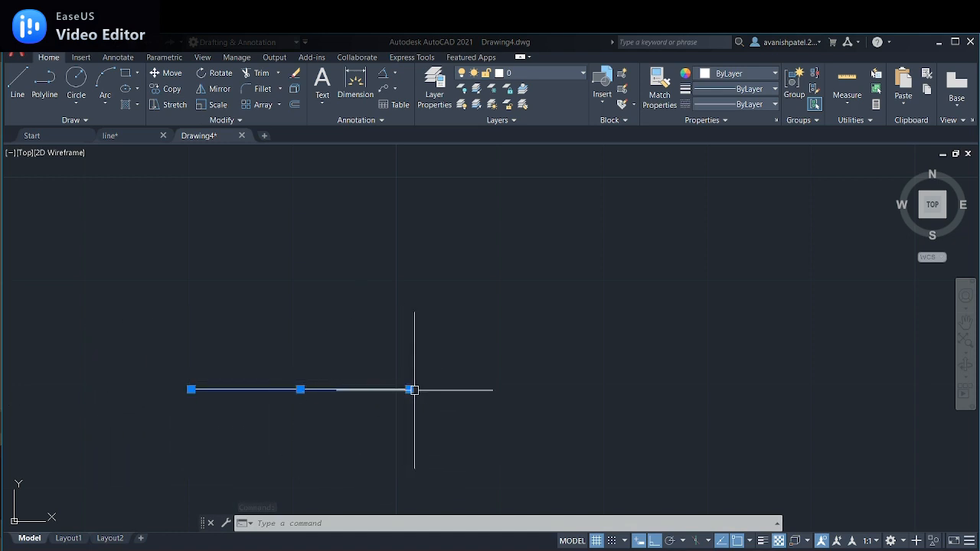
{"action": "mouse_move", "coordinate": [409, 391]}
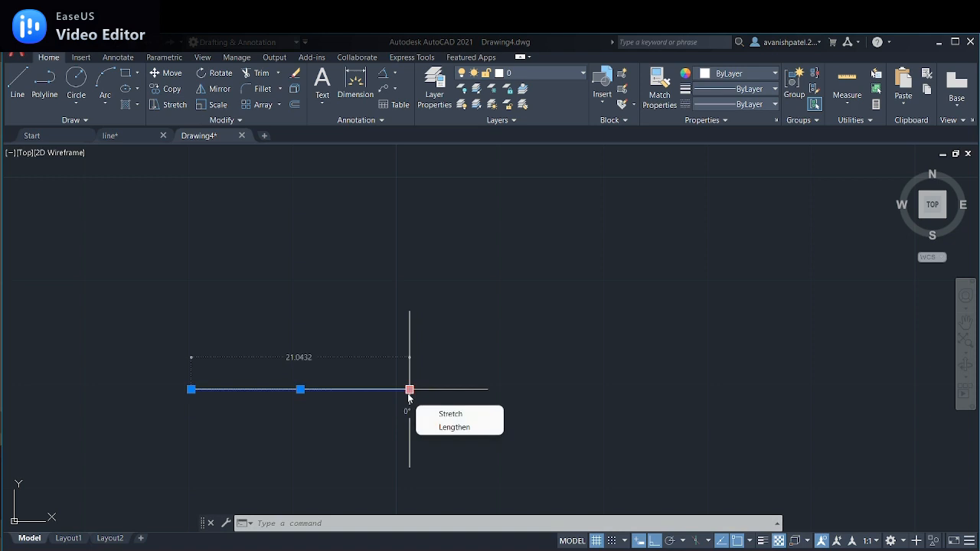
{"action": "mouse_move", "coordinate": [191, 390]}
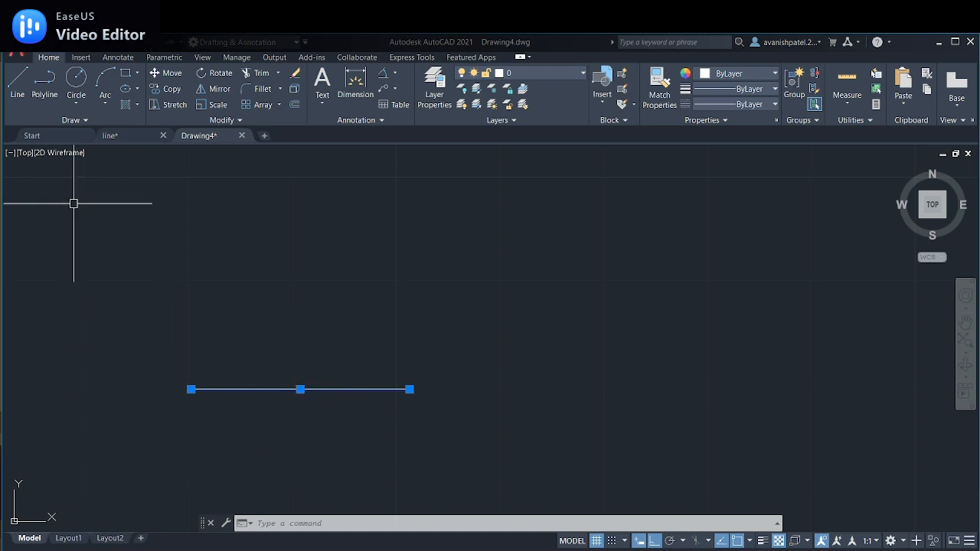
{"action": "key", "text": "Escape"}
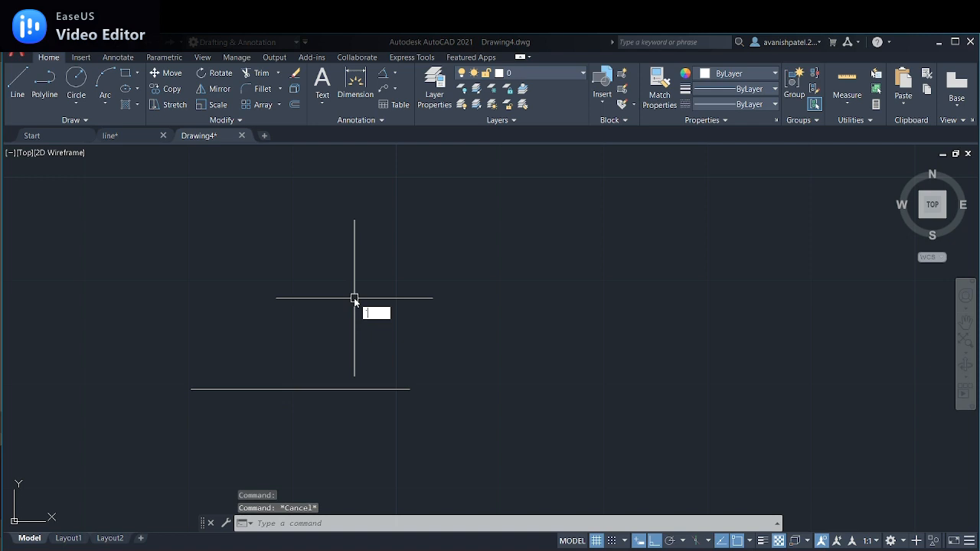
- From the midpoint of the horizontal line, draw a 10-unit line at 45° with Ortho mode off
{"action": "left_click", "coordinate": [17, 84]}
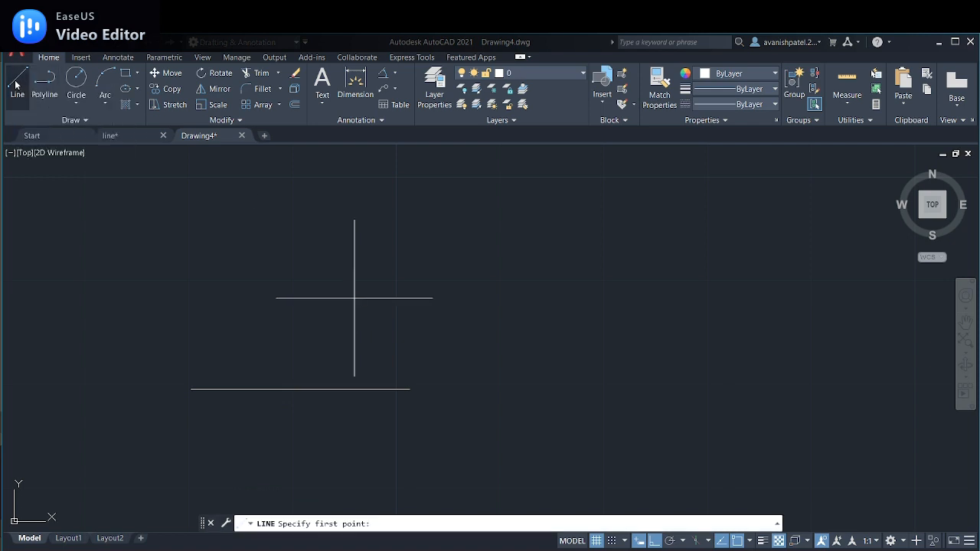
{"action": "left_click", "coordinate": [300, 389]}
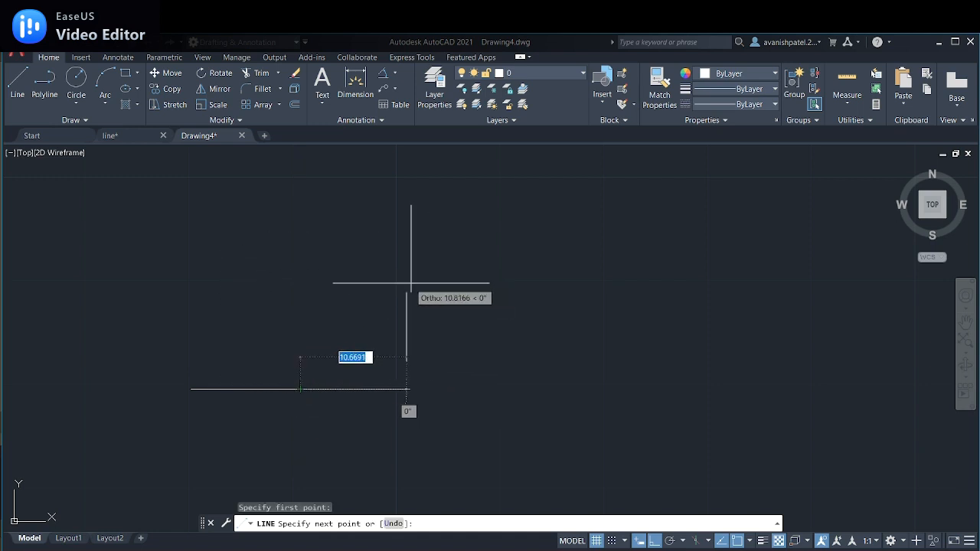
{"action": "left_click", "coordinate": [655, 543]}
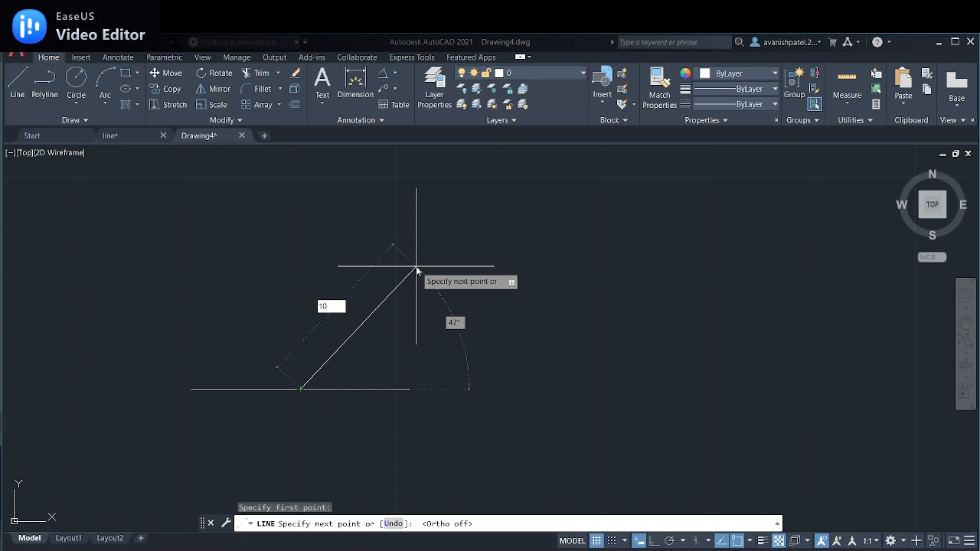
{"action": "key", "text": "Tab"}
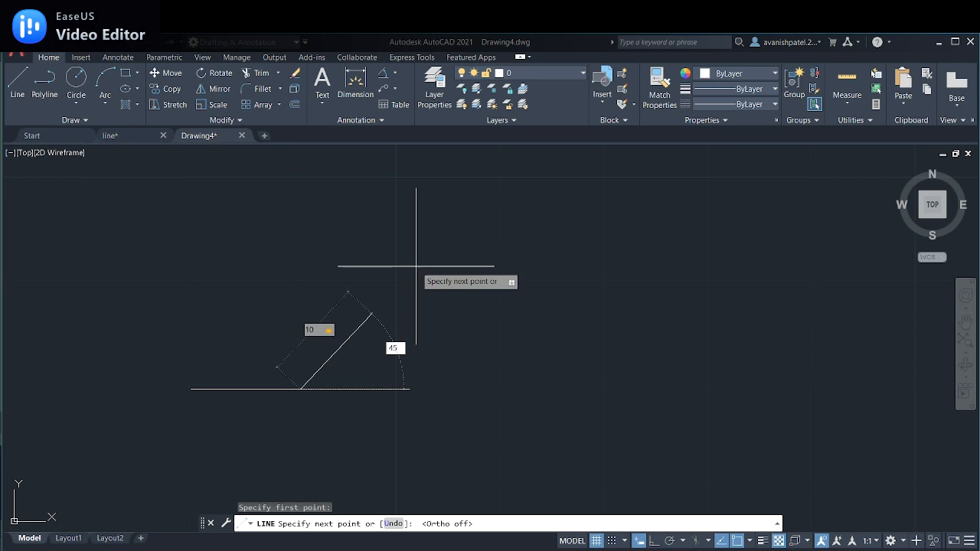
{"action": "key", "text": "Return"}
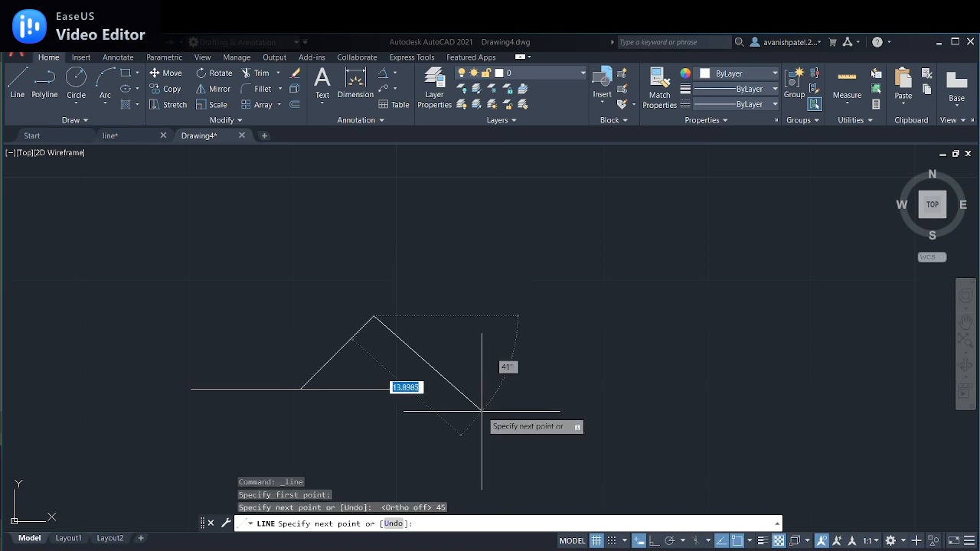
{"action": "right_click", "coordinate": [373, 300]}
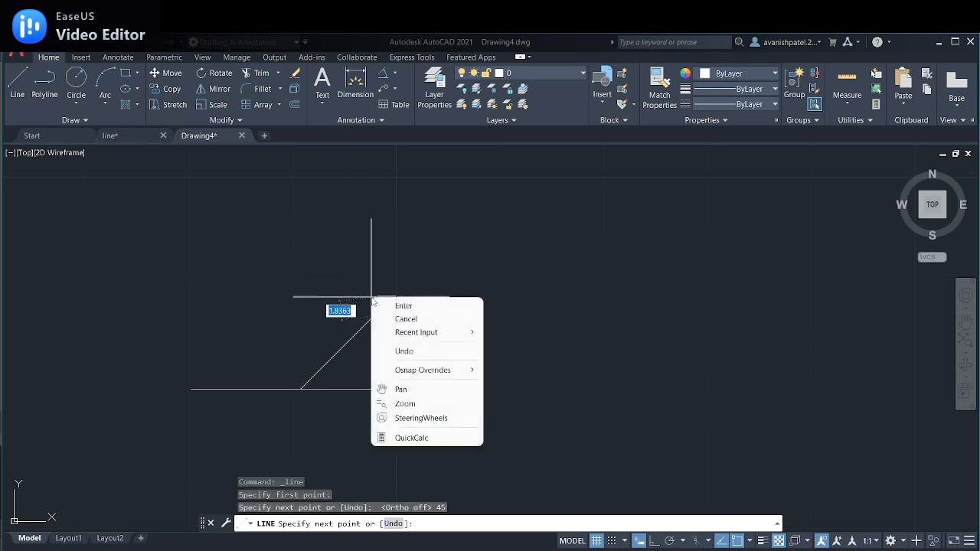
{"action": "left_click", "coordinate": [405, 319]}
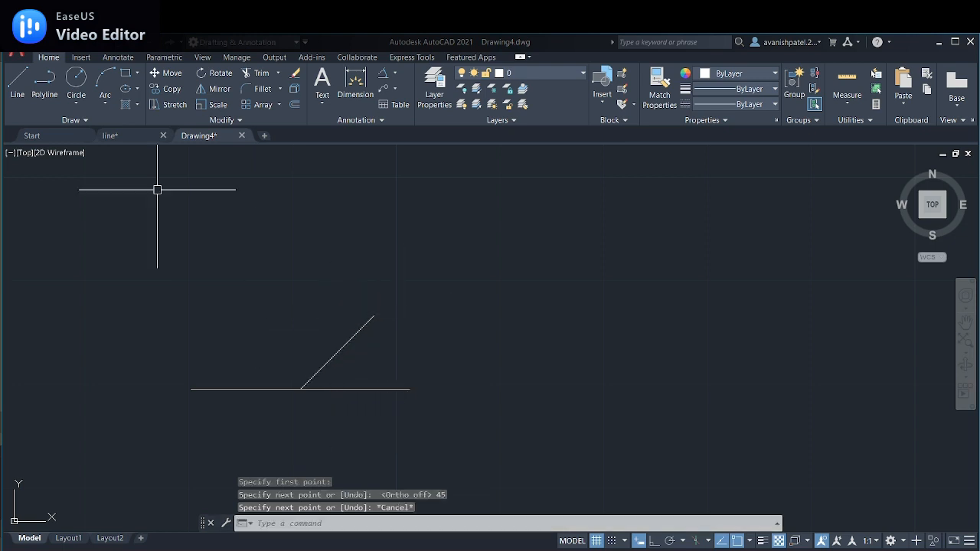
- With Ortho mode on, draw a 20-unit vertical line upward from the left endpoint of the horizontal line
{"action": "left_click", "coordinate": [17, 81]}
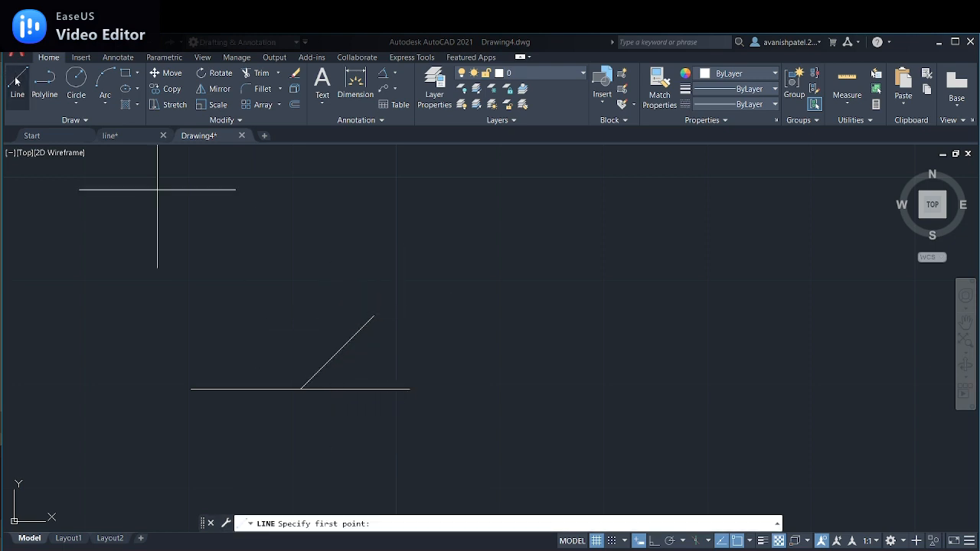
{"action": "left_click", "coordinate": [191, 388]}
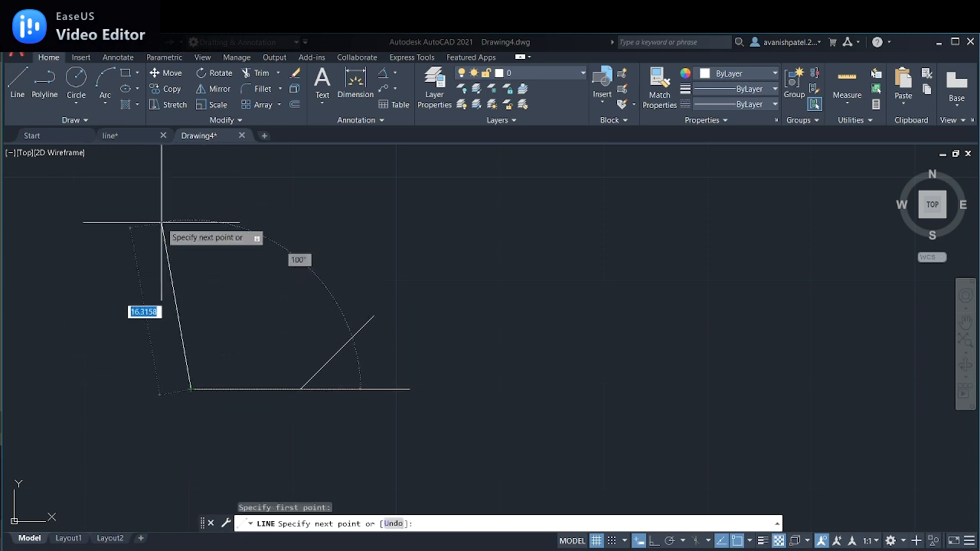
{"action": "left_click", "coordinate": [652, 543]}
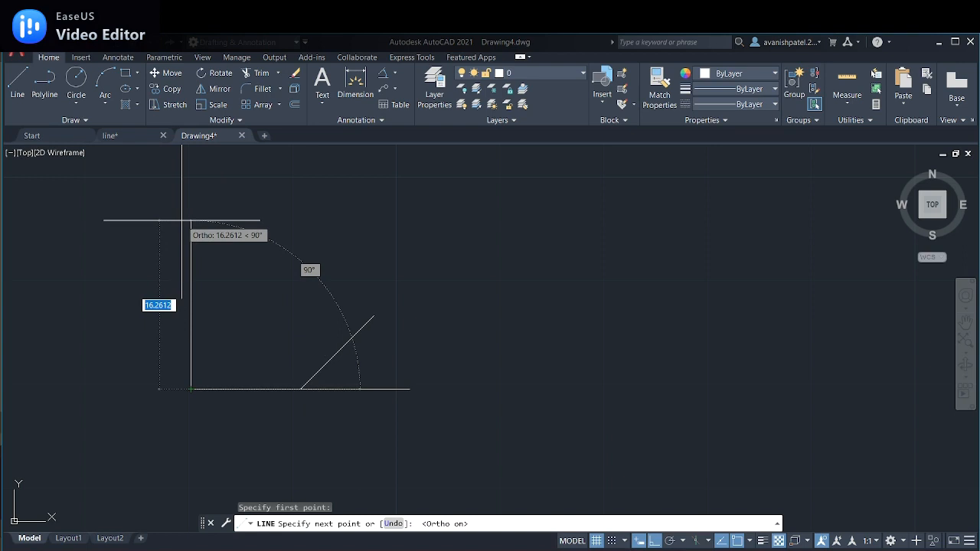
{"action": "type", "text": "0"}
{"action": "key", "text": "Return"}
- Continue from the vertical line's upper end with a 50-unit line to the right and a 20-unit line downward, ending the command
{"action": "scroll", "coordinate": [258, 292], "scroll_direction": "down", "scroll_amount": 4}
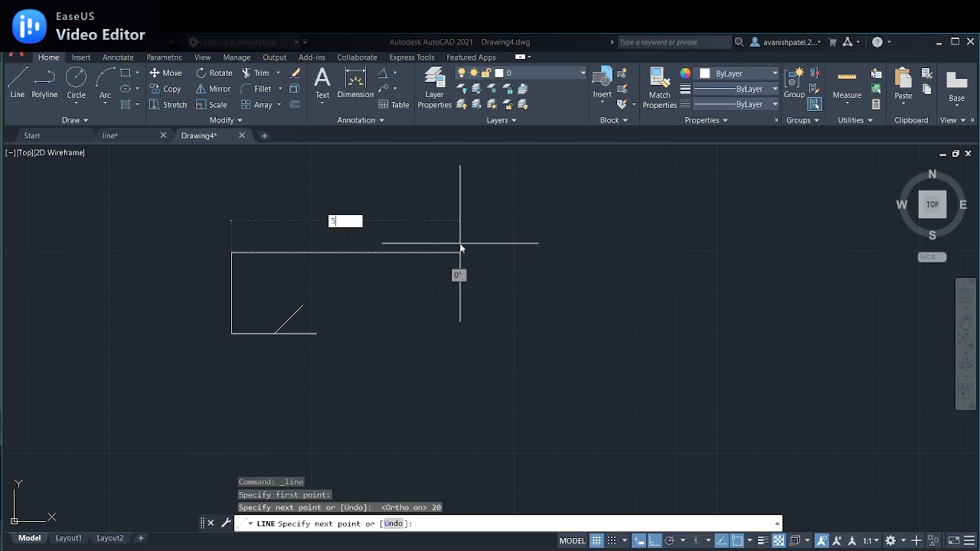
{"action": "type", "text": "0"}
{"action": "key", "text": "Return"}
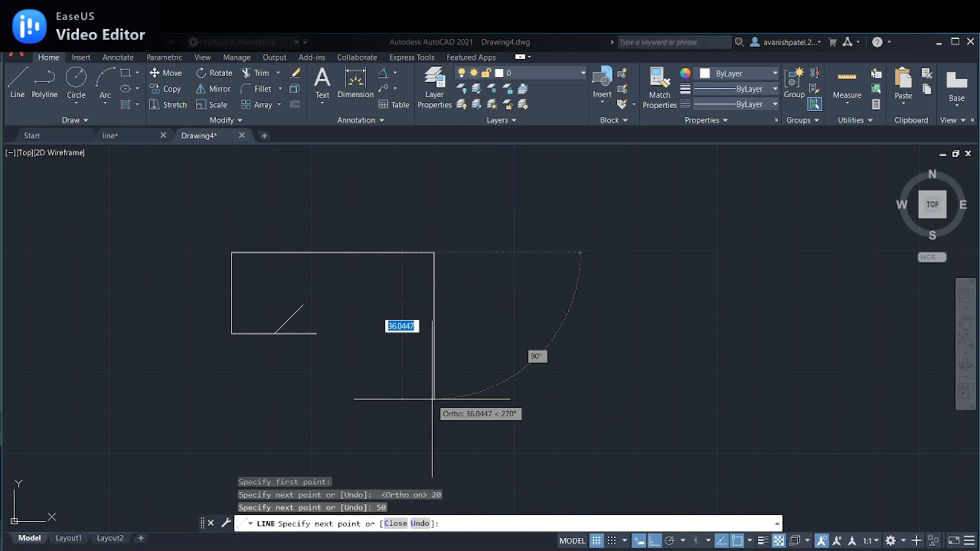
{"action": "type", "text": "2"}
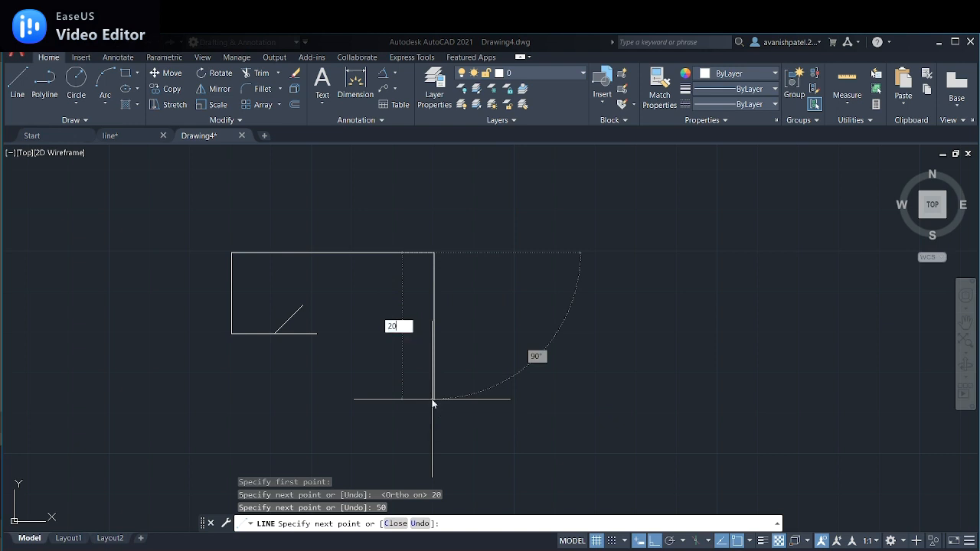
{"action": "type", "text": "0"}
{"action": "key", "text": "Return"}
{"action": "right_click", "coordinate": [554, 348]}
{"action": "left_click", "coordinate": [576, 356]}
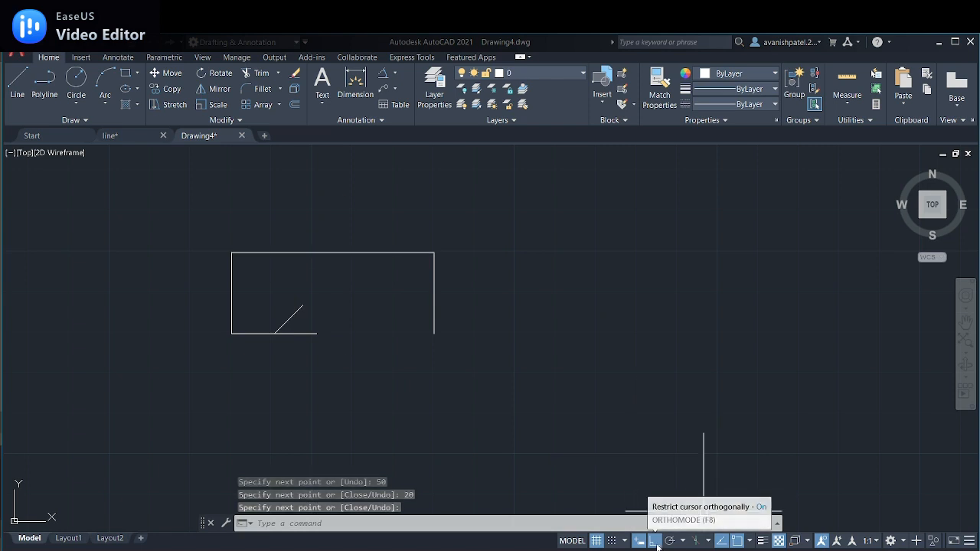
- Select all five lines, including the angled one, and erase them
{"action": "left_click", "coordinate": [434, 292]}
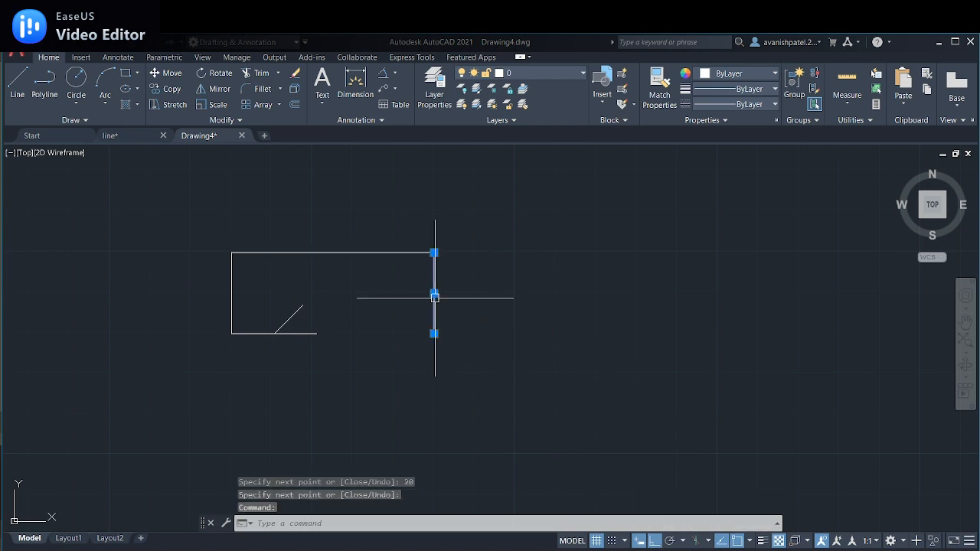
{"action": "left_click", "coordinate": [274, 252]}
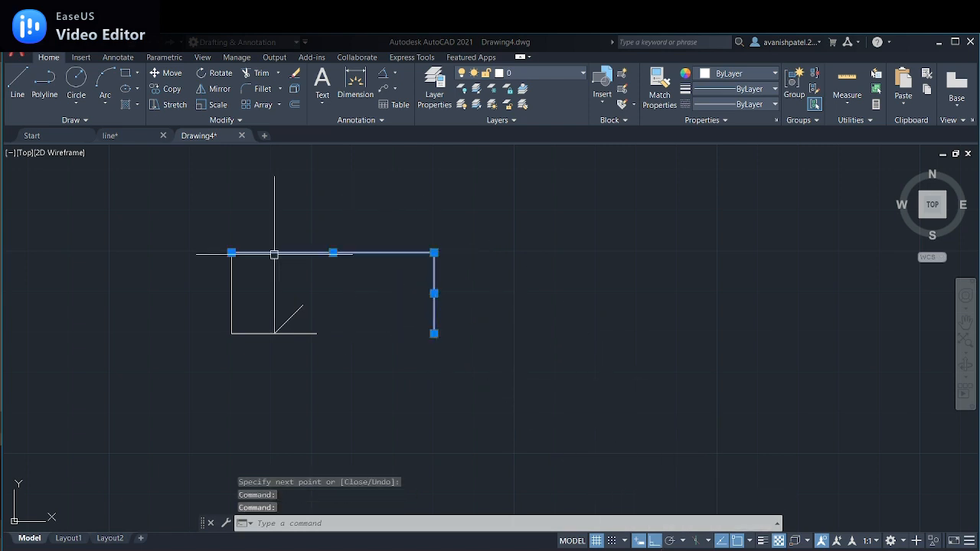
{"action": "left_click", "coordinate": [232, 288]}
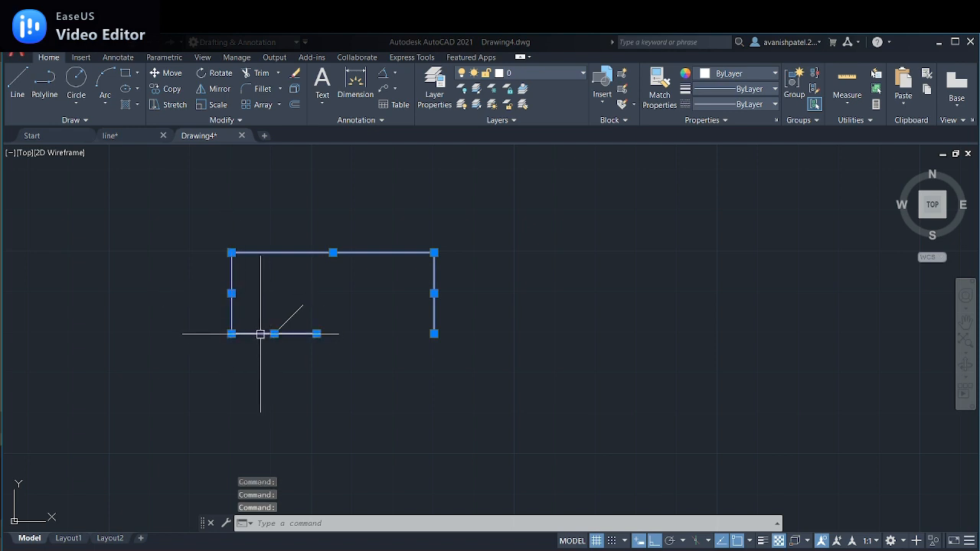
{"action": "left_click", "coordinate": [286, 320]}
{"action": "right_click", "coordinate": [287, 322]}
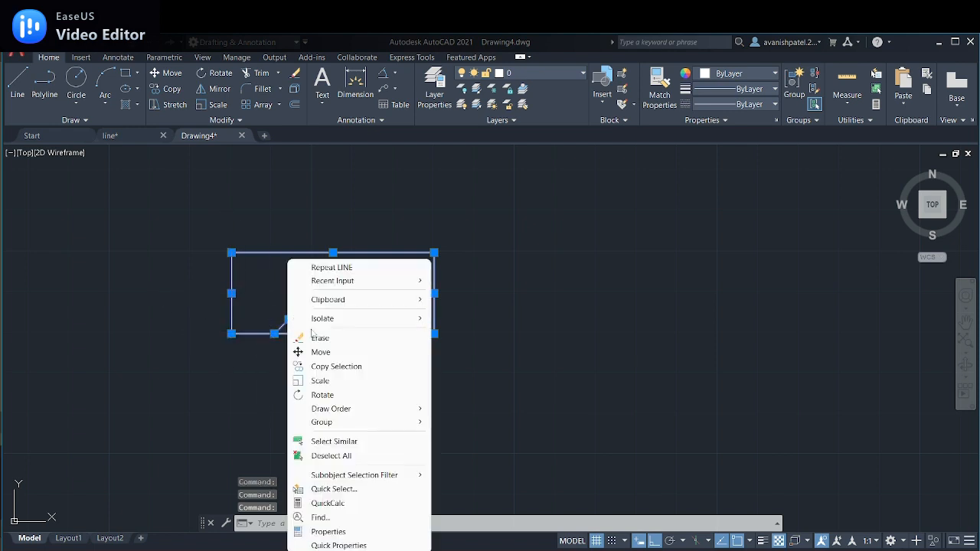
{"action": "left_click", "coordinate": [318, 338]}
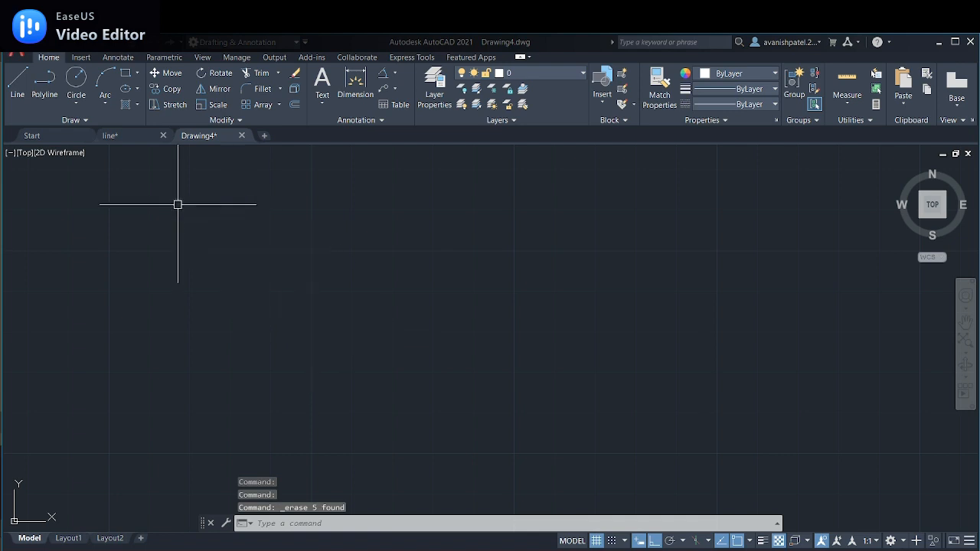
- Switch to the line drawing and examine the lengths and angles dimensioned on its outline
{"action": "left_click", "coordinate": [110, 136]}
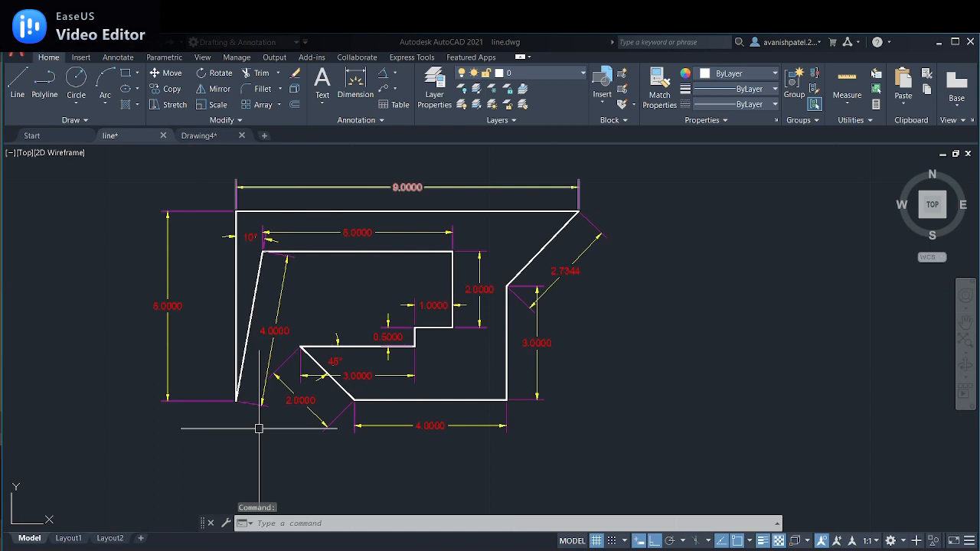
{"action": "scroll", "coordinate": [639, 373], "scroll_direction": "up", "scroll_amount": 3}
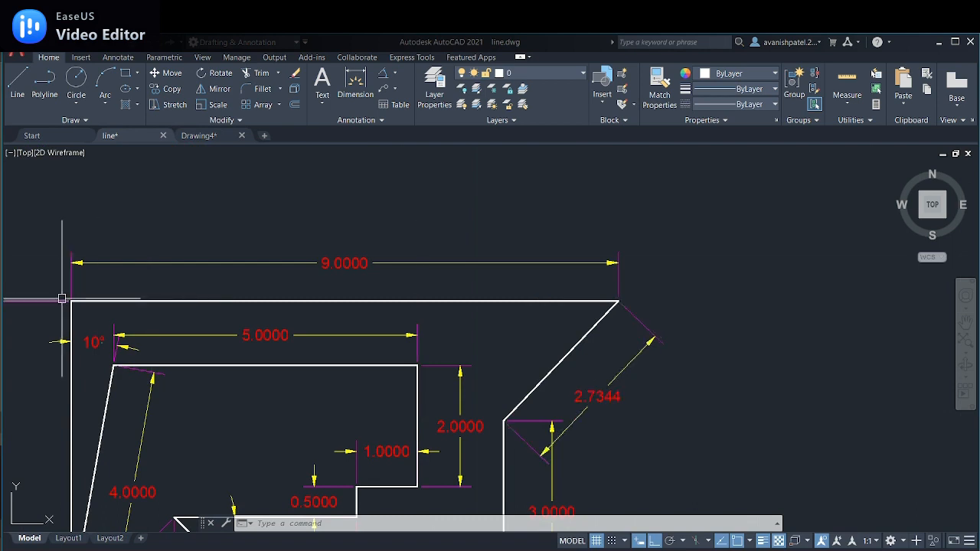
{"action": "scroll", "coordinate": [101, 319], "scroll_direction": "down", "scroll_amount": 2}
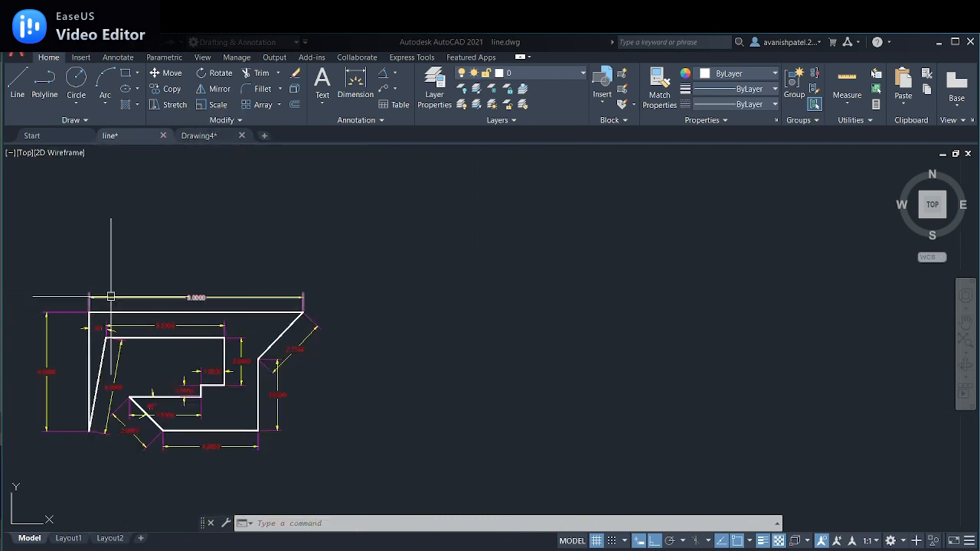
{"action": "scroll", "coordinate": [112, 322], "scroll_direction": "up", "scroll_amount": 2}
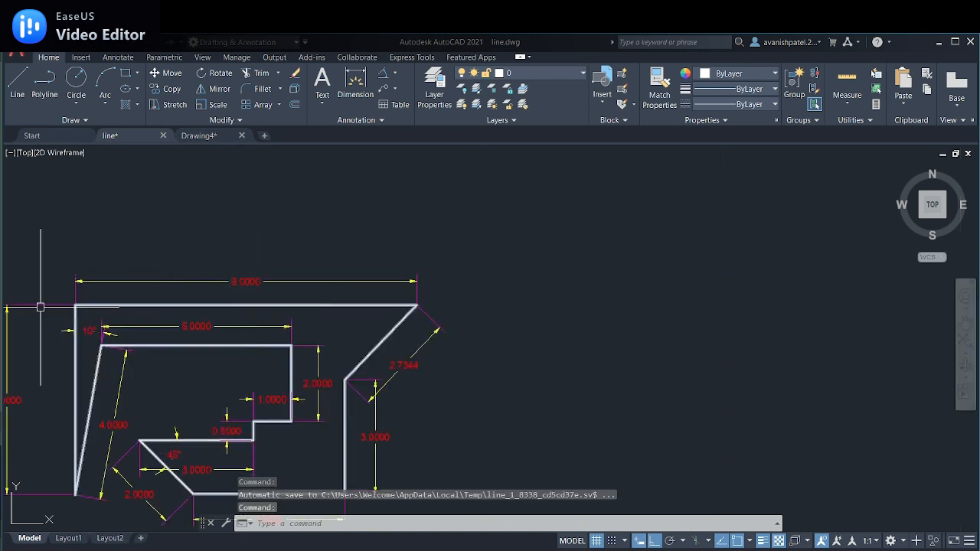
{"action": "scroll", "coordinate": [59, 493], "scroll_direction": "down", "scroll_amount": 1}
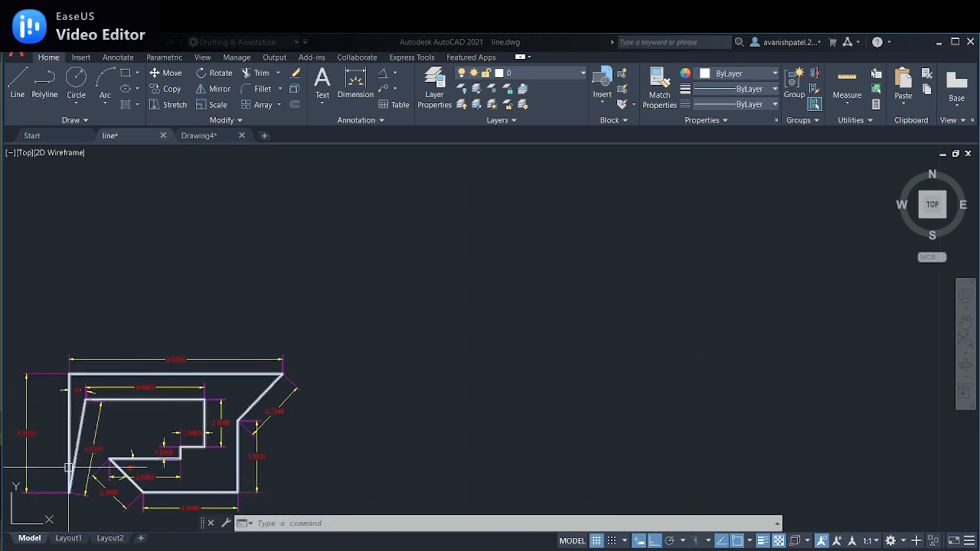
{"action": "scroll", "coordinate": [169, 418], "scroll_direction": "up", "scroll_amount": 2}
{"action": "middle_click_drag", "start_coordinate": [186, 382], "coordinate": [212, 336]}
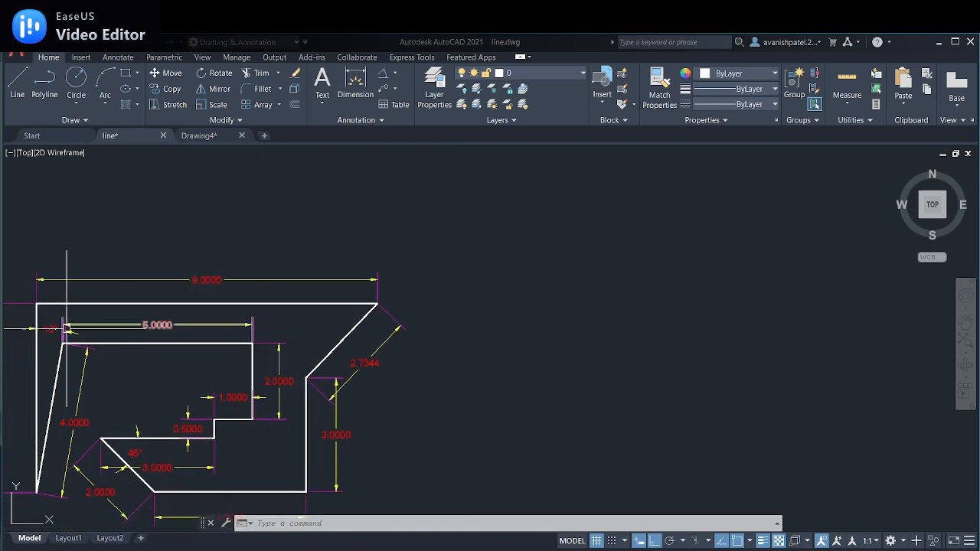
- In Drawing4, draw a horizontal line 9 units long from right to left with Ortho mode on
{"action": "left_click", "coordinate": [211, 134]}
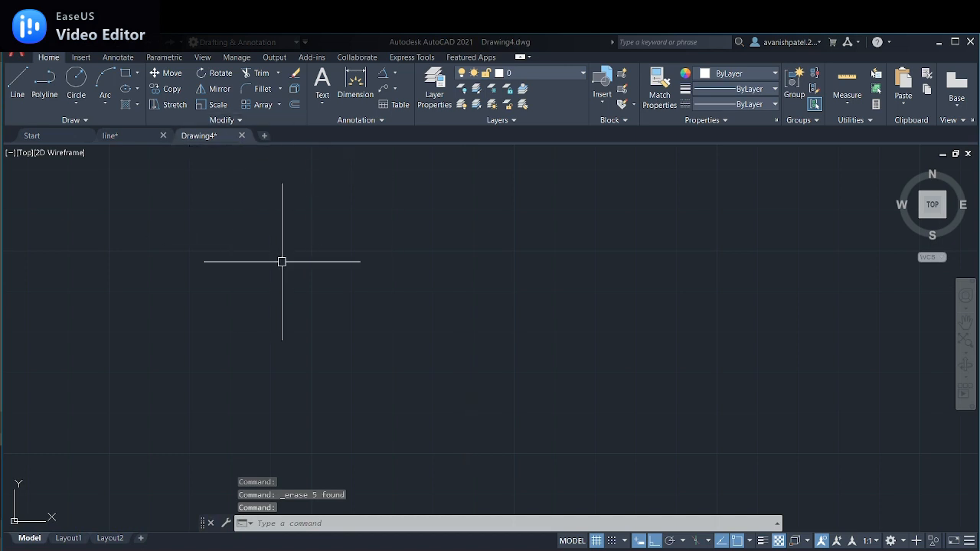
{"action": "type", "text": "l"}
{"action": "key", "text": "Return"}
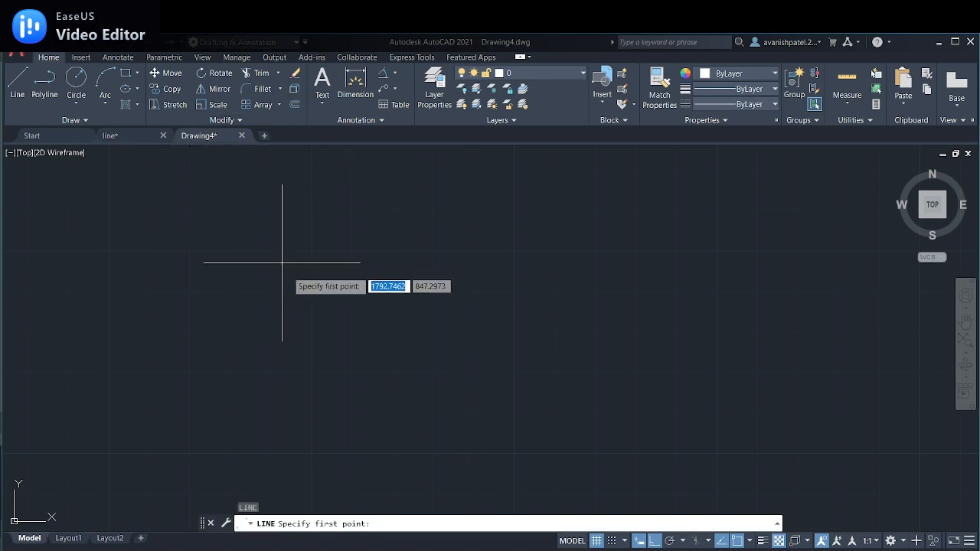
{"action": "left_click", "coordinate": [642, 280]}
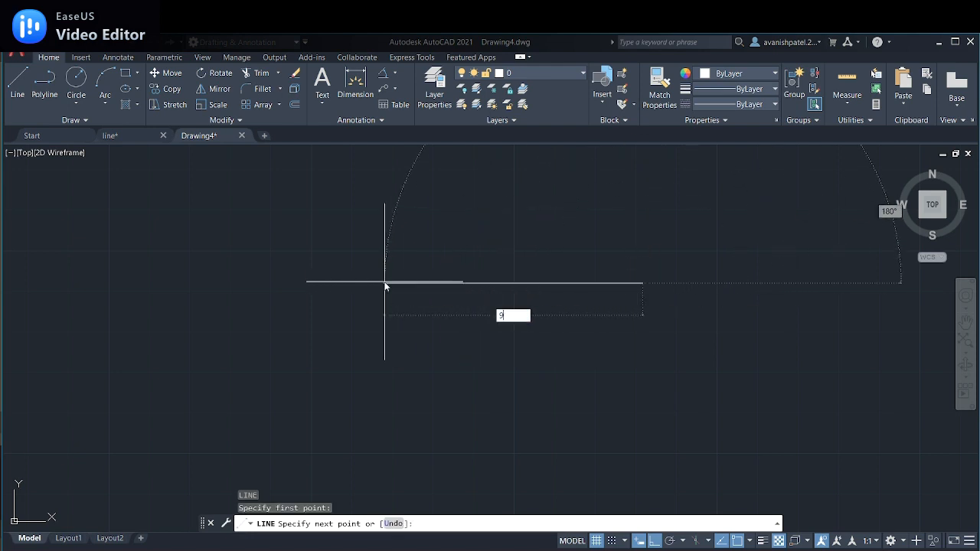
{"action": "key", "text": "Return"}
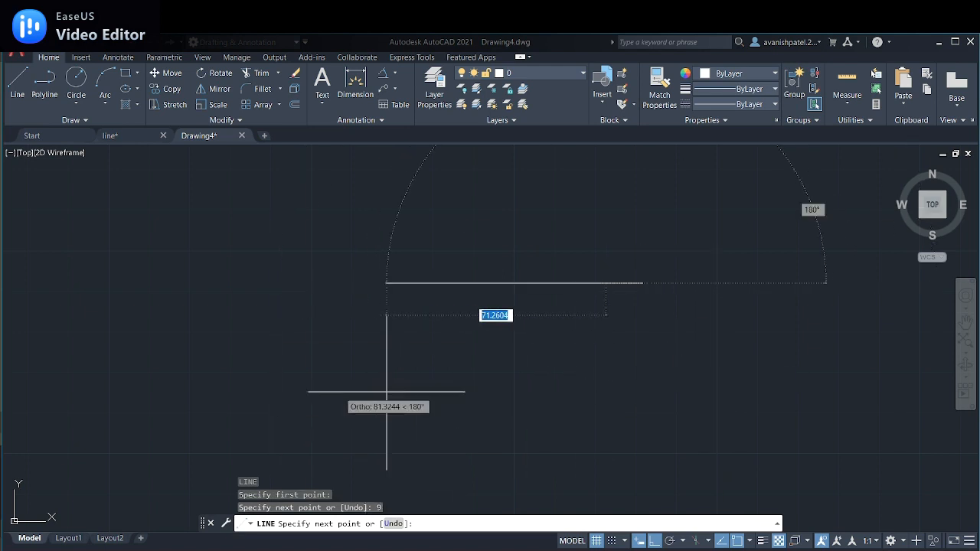
- Continue from the horizontal line's left end with a 5-unit line straight down, and end the Line command
{"action": "scroll", "coordinate": [559, 388], "scroll_direction": "up", "scroll_amount": 1}
{"action": "middle_click_drag", "start_coordinate": [609, 309], "coordinate": [420, 434]}
{"action": "scroll", "coordinate": [425, 413], "scroll_direction": "up", "scroll_amount": 3}
{"action": "scroll", "coordinate": [581, 258], "scroll_direction": "down", "scroll_amount": 1}
{"action": "scroll", "coordinate": [581, 258], "scroll_direction": "down", "scroll_amount": 1}
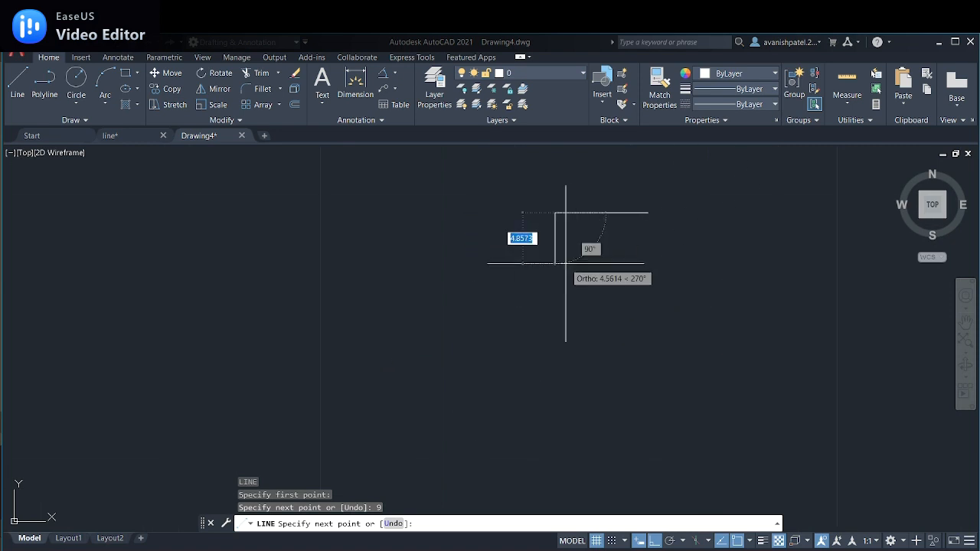
{"action": "middle_click_drag", "start_coordinate": [490, 243], "coordinate": [477, 289]}
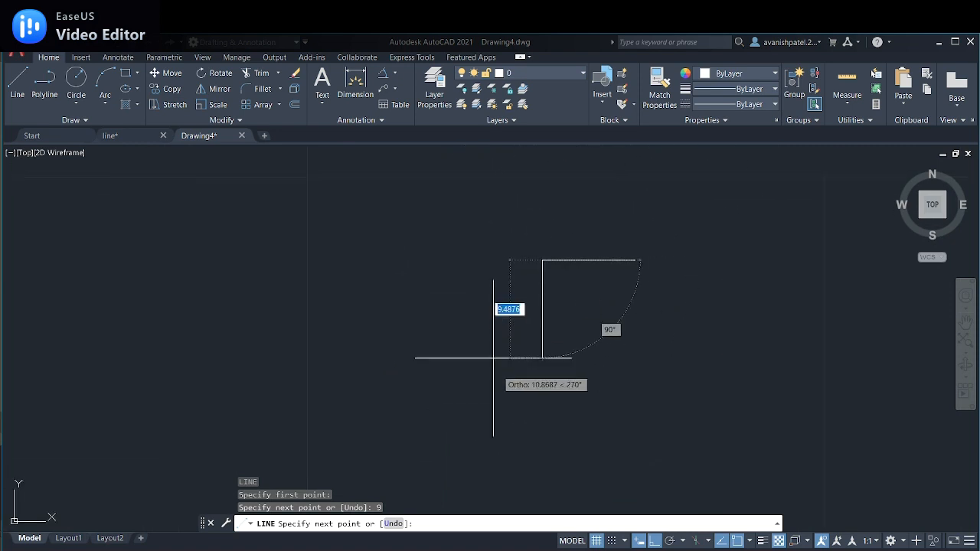
{"action": "type", "text": "5"}
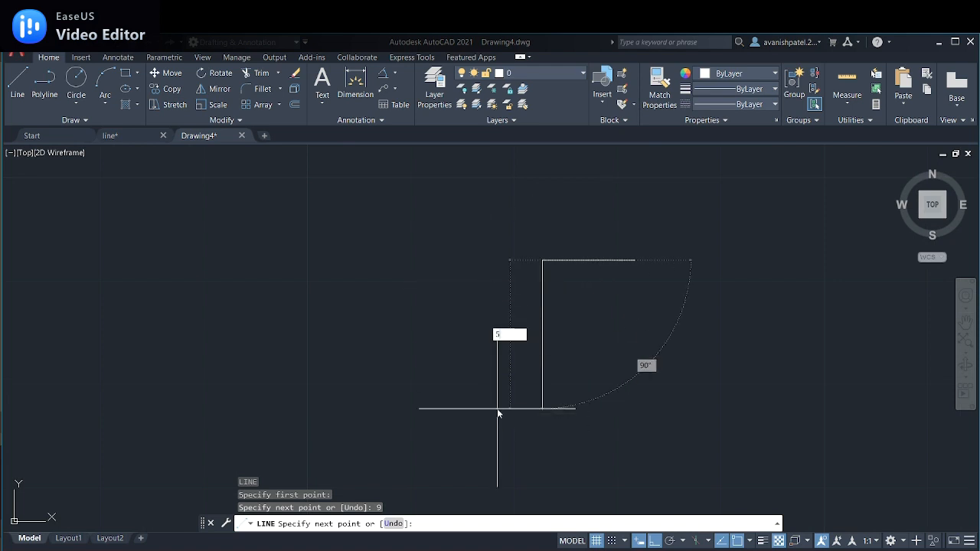
{"action": "key", "text": "Return"}
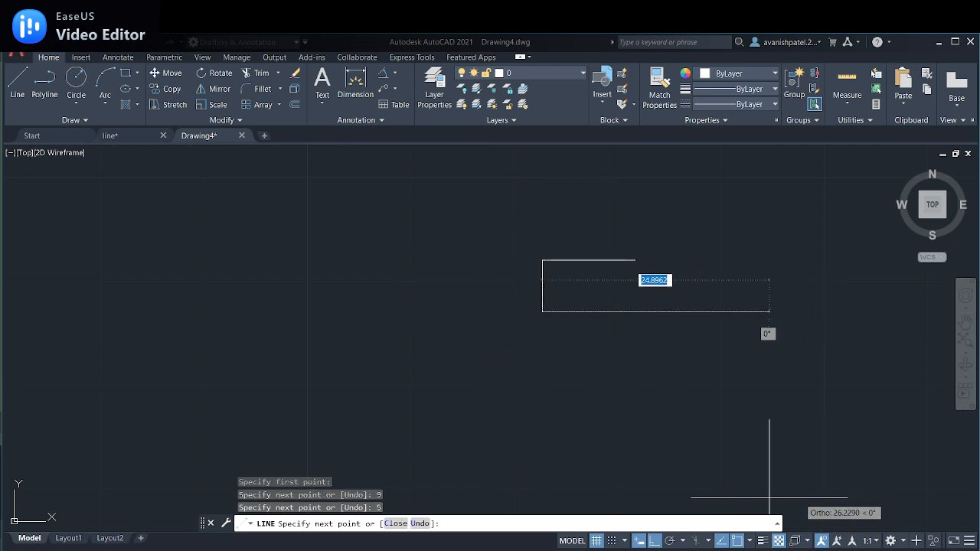
{"action": "scroll", "coordinate": [602, 503], "scroll_direction": "up", "scroll_amount": 2}
{"action": "mouse_move", "coordinate": [644, 359]}
{"action": "middle_mouse_down"}
{"action": "mouse_move", "coordinate": [645, 389]}
{"action": "mouse_move", "coordinate": [567, 518]}
{"action": "middle_mouse_up"}
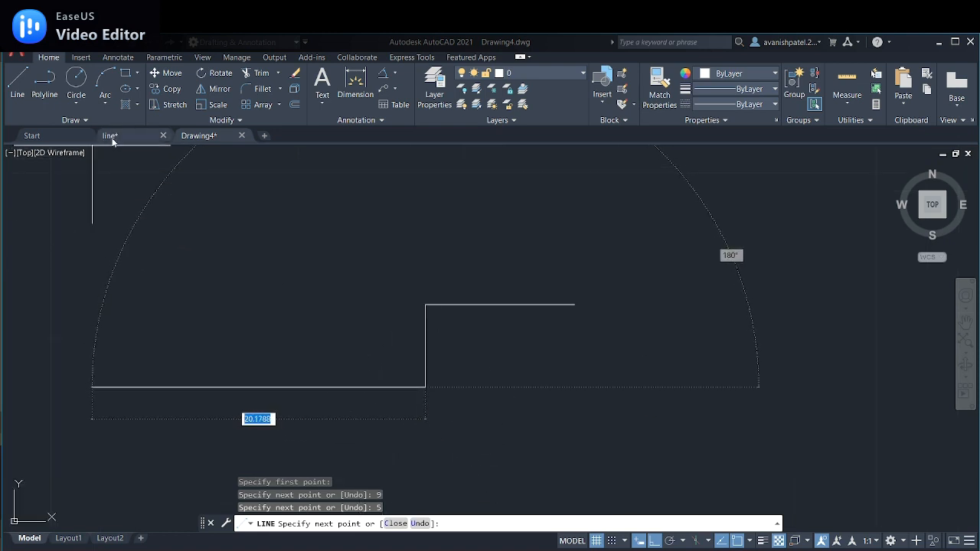
{"action": "key", "text": "Escape"}
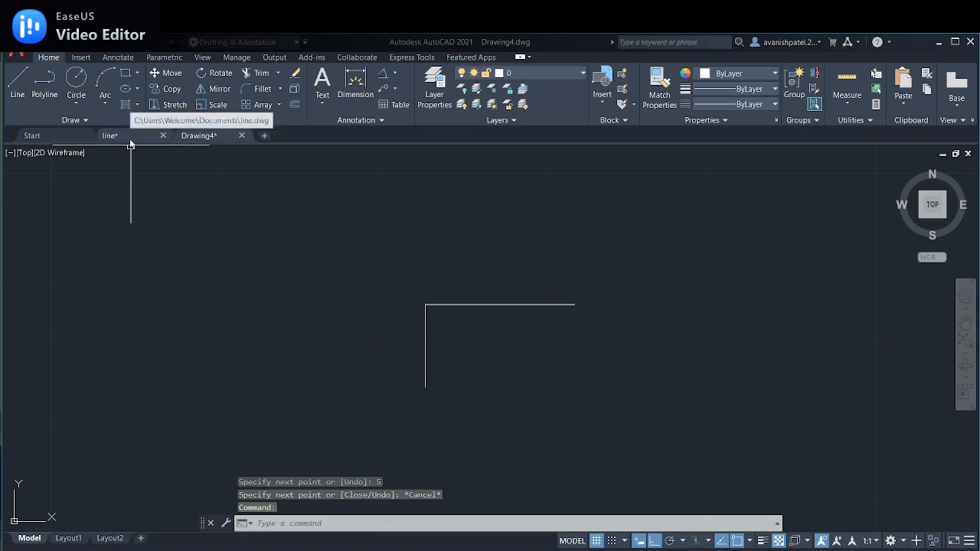
- Examine the inclined line and the inner outline's dimensions in the line drawing
{"action": "left_click", "coordinate": [129, 138]}
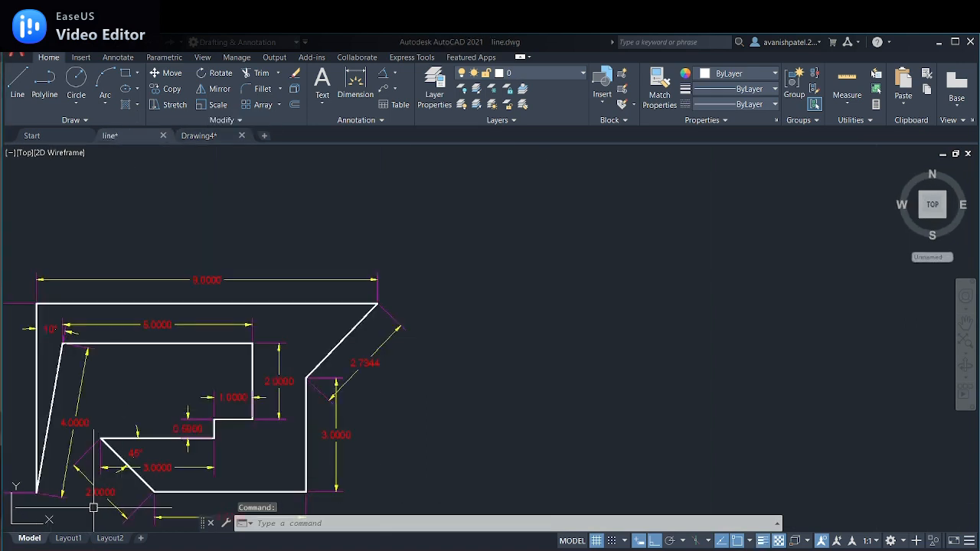
{"action": "middle_click_drag", "start_coordinate": [95, 497], "coordinate": [246, 441]}
{"action": "scroll", "coordinate": [218, 452], "scroll_direction": "up", "scroll_amount": 2}
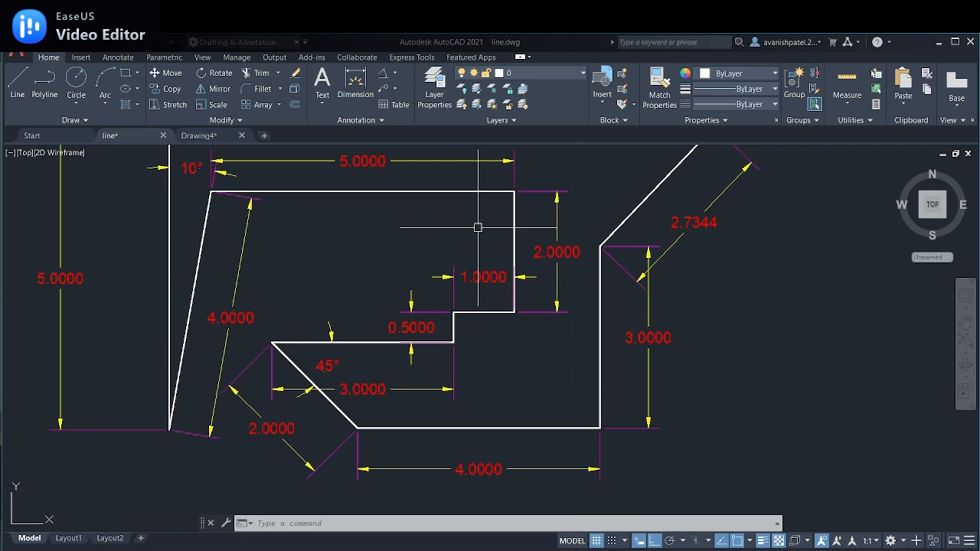
{"action": "middle_click_drag", "start_coordinate": [475, 235], "coordinate": [406, 284]}
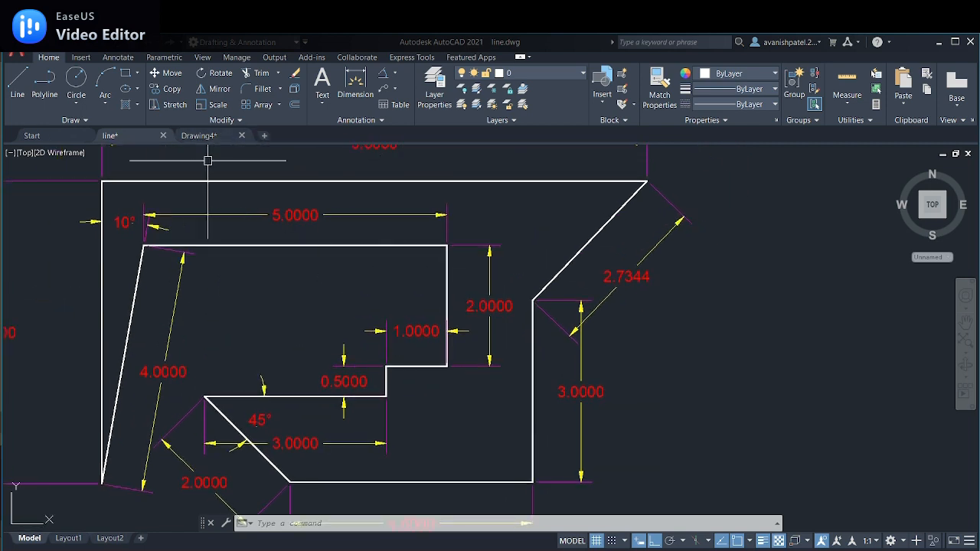
- In Drawing4, draw a 4-unit line at 80° from the vertical line's lower end with Ortho mode off, and end the command
{"action": "left_click", "coordinate": [205, 135]}
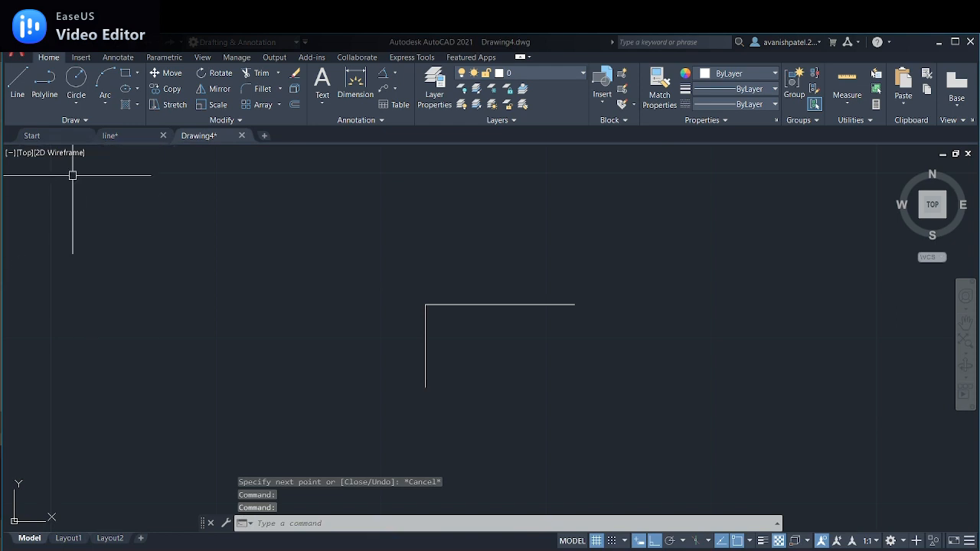
{"action": "type", "text": "l"}
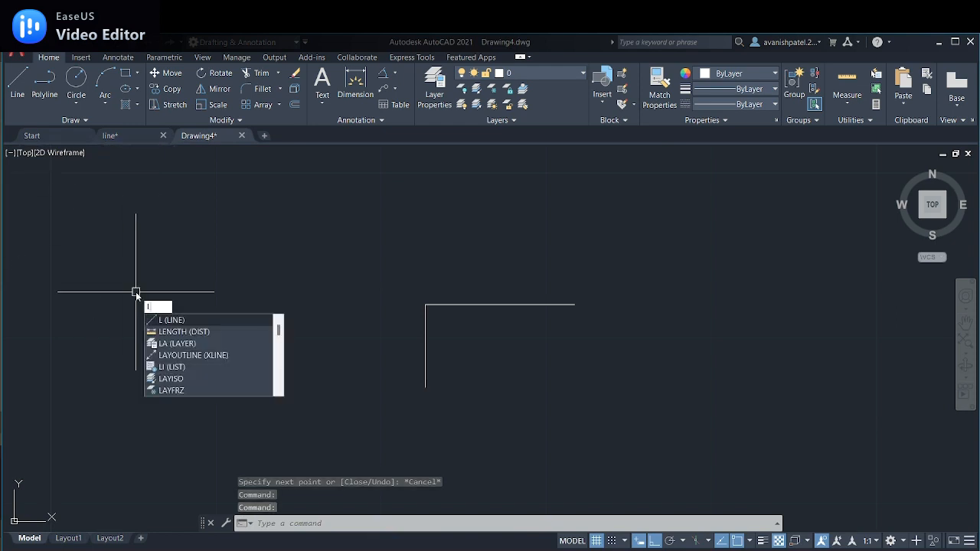
{"action": "key", "text": "Return"}
{"action": "scroll", "coordinate": [274, 409], "scroll_direction": "up", "scroll_amount": 2}
{"action": "scroll", "coordinate": [554, 388], "scroll_direction": "up", "scroll_amount": 2}
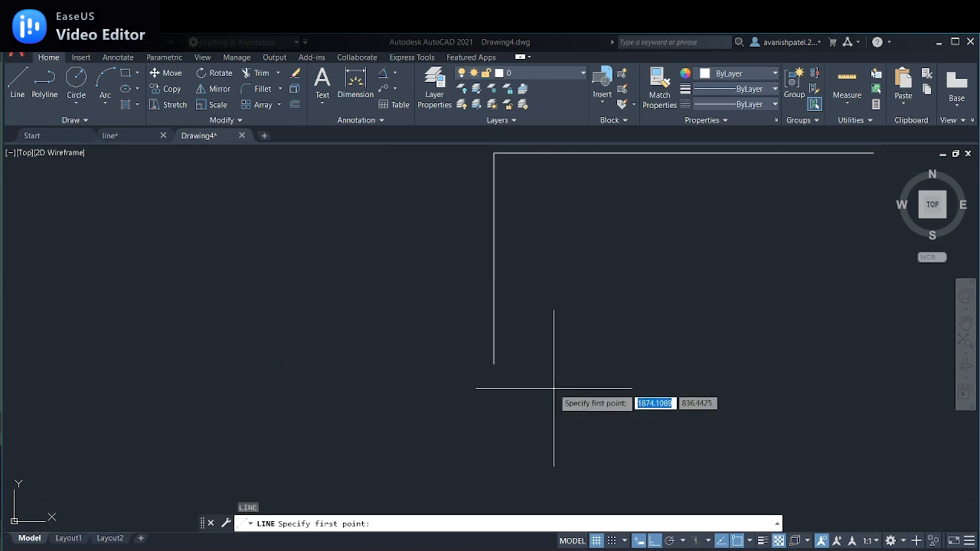
{"action": "left_click", "coordinate": [494, 365]}
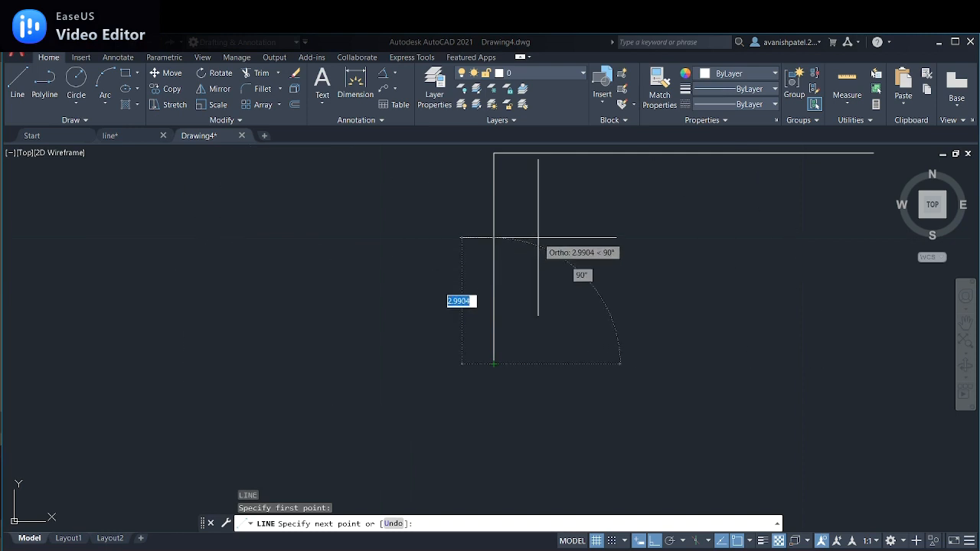
{"action": "left_click", "coordinate": [655, 542]}
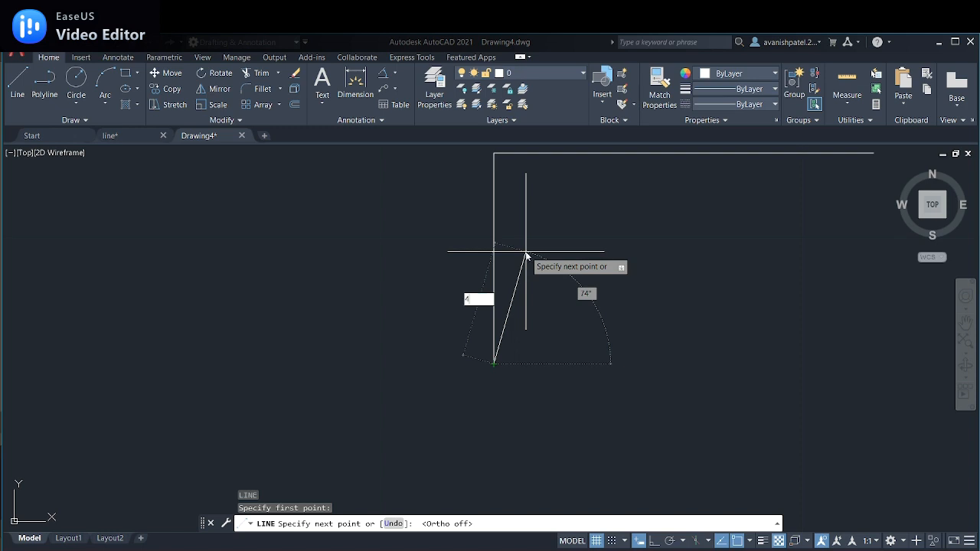
{"action": "key", "text": "Tab"}
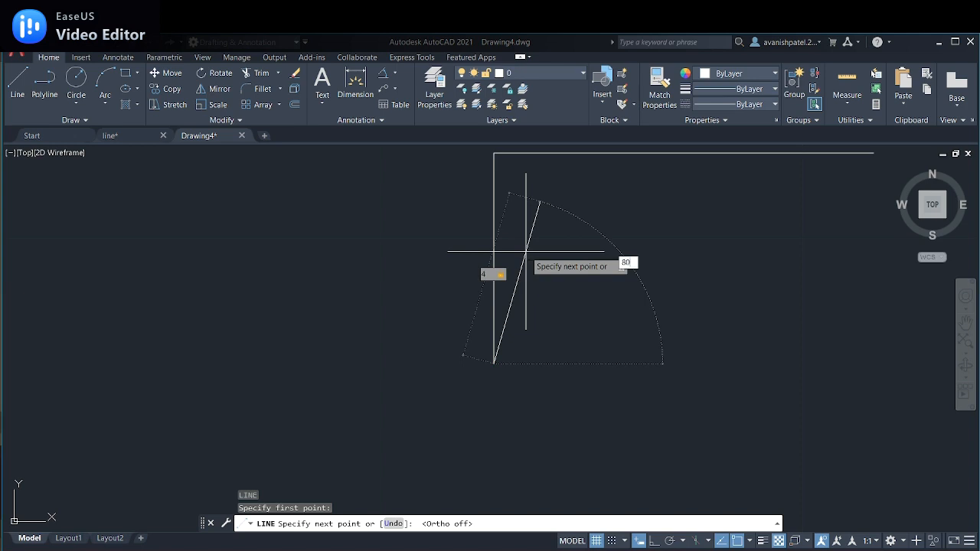
{"action": "key", "text": "Return"}
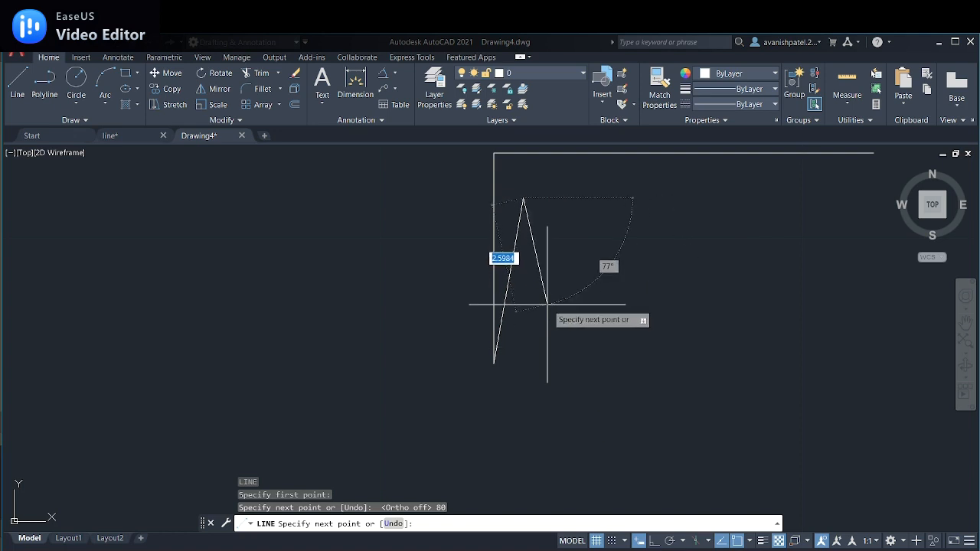
{"action": "key", "text": "Escape"}
{"action": "left_click", "coordinate": [500, 290]}
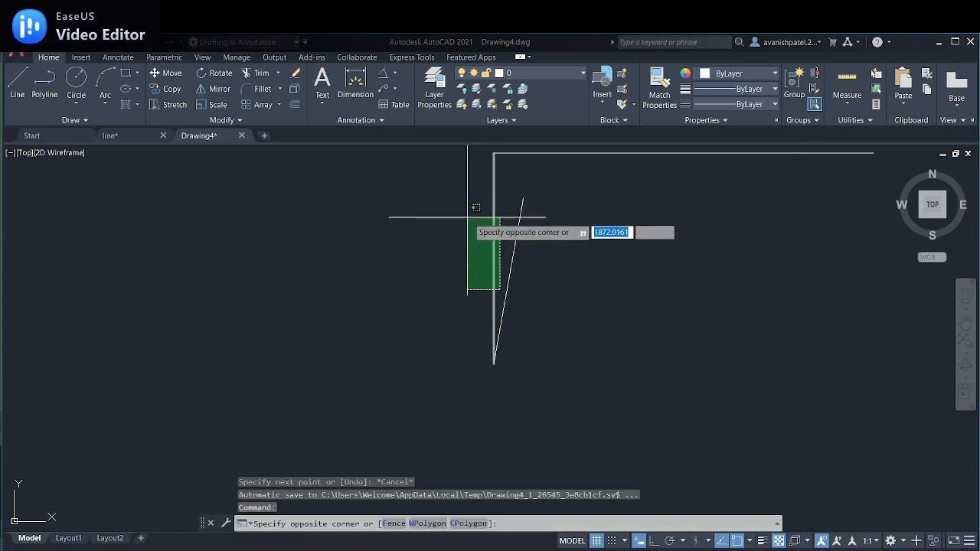
{"action": "key", "text": "Escape"}
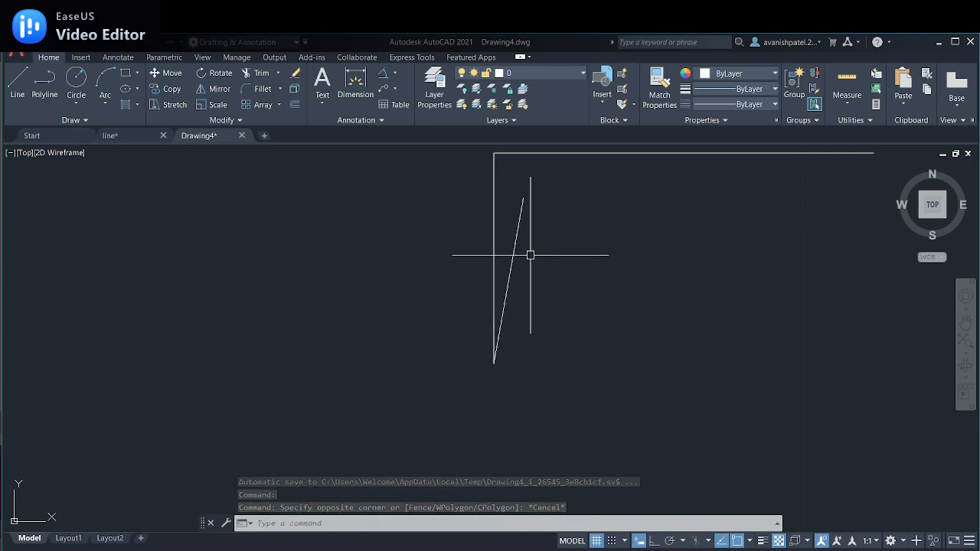
- Check the inner outline in the line drawing, and in Drawing4 draw a 5-unit horizontal line rightward from the inclined line's upper end with Ortho mode on
{"action": "mouse_move", "coordinate": [553, 247]}
{"action": "middle_mouse_down"}
{"action": "mouse_move", "coordinate": [524, 342]}
{"action": "mouse_move", "coordinate": [427, 322]}
{"action": "middle_mouse_up"}
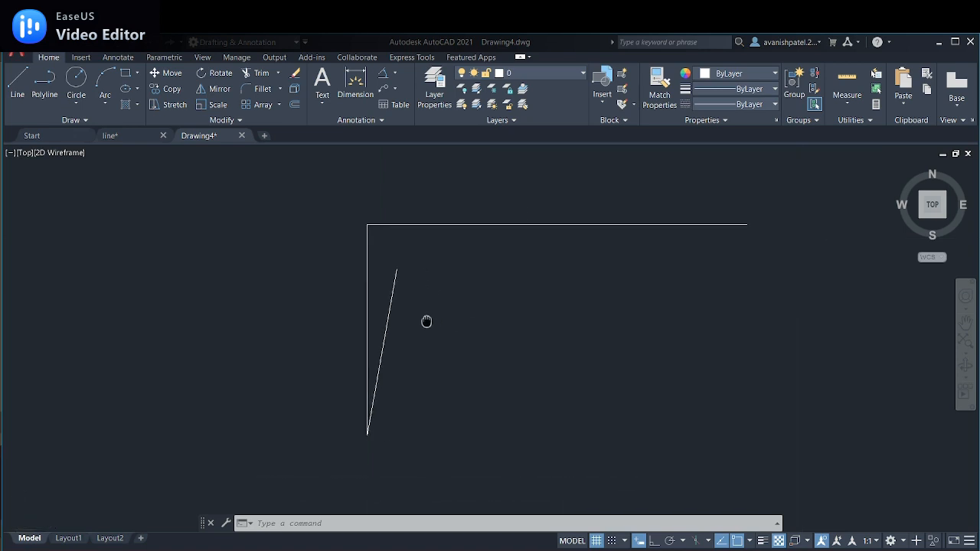
{"action": "left_click", "coordinate": [107, 137]}
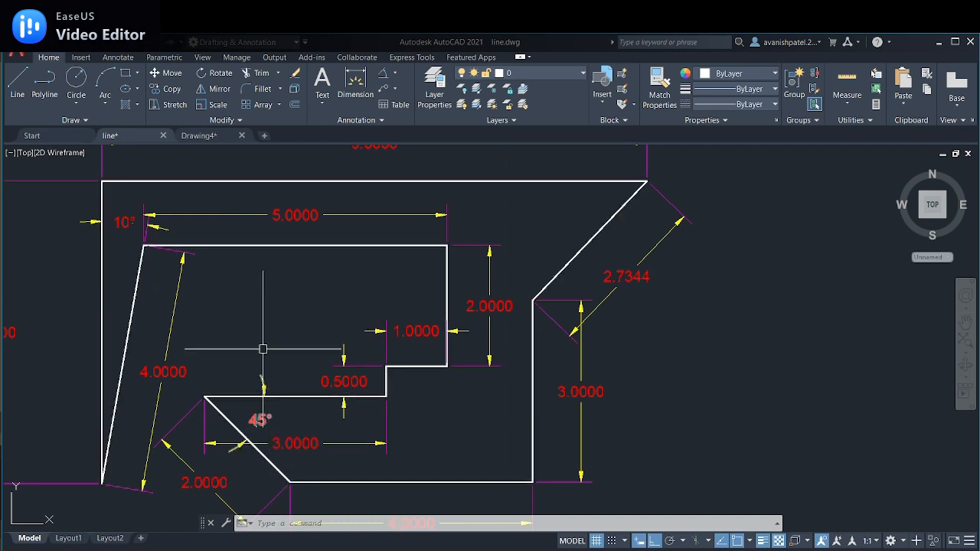
{"action": "left_click", "coordinate": [201, 137]}
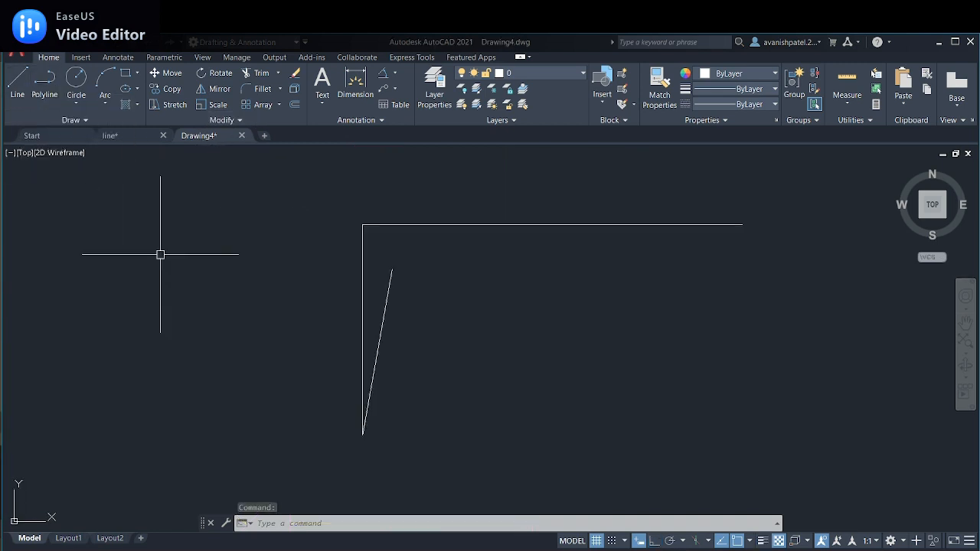
{"action": "type", "text": "l"}
{"action": "key", "text": "Return"}
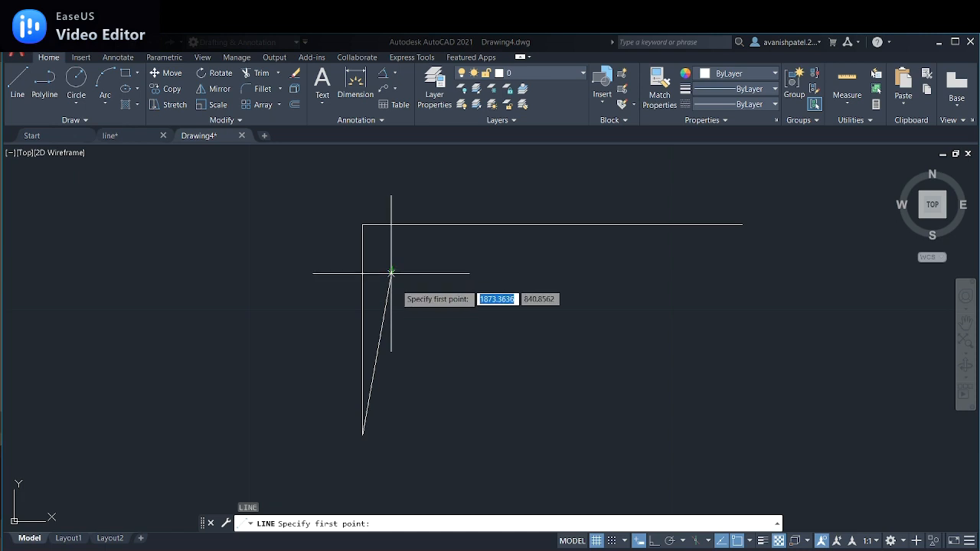
{"action": "scroll", "coordinate": [391, 273], "scroll_direction": "up", "scroll_amount": 2}
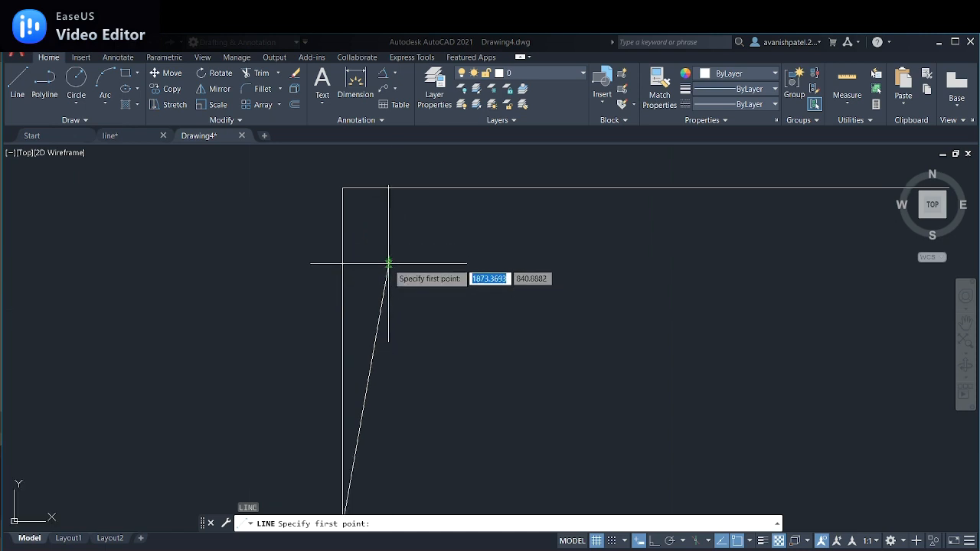
{"action": "left_click", "coordinate": [390, 260]}
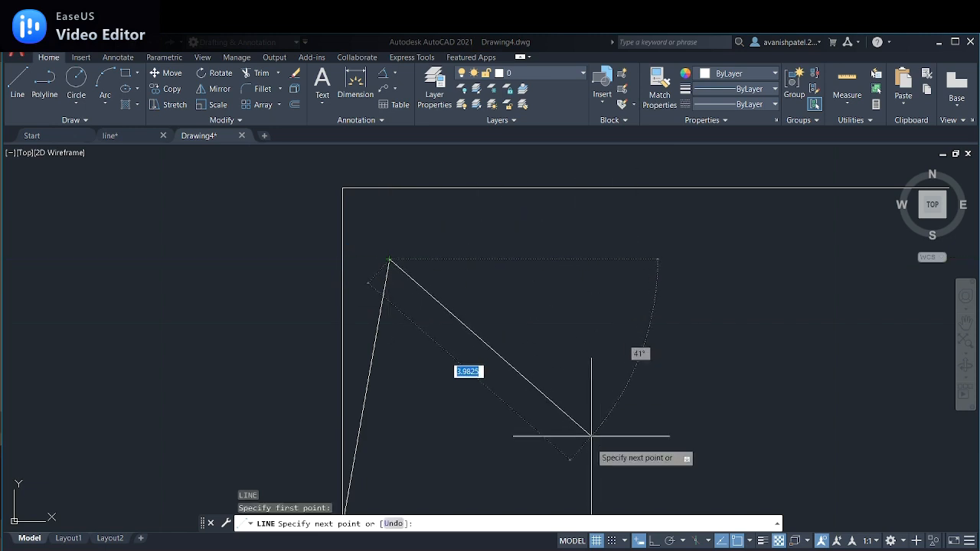
{"action": "left_click", "coordinate": [652, 542]}
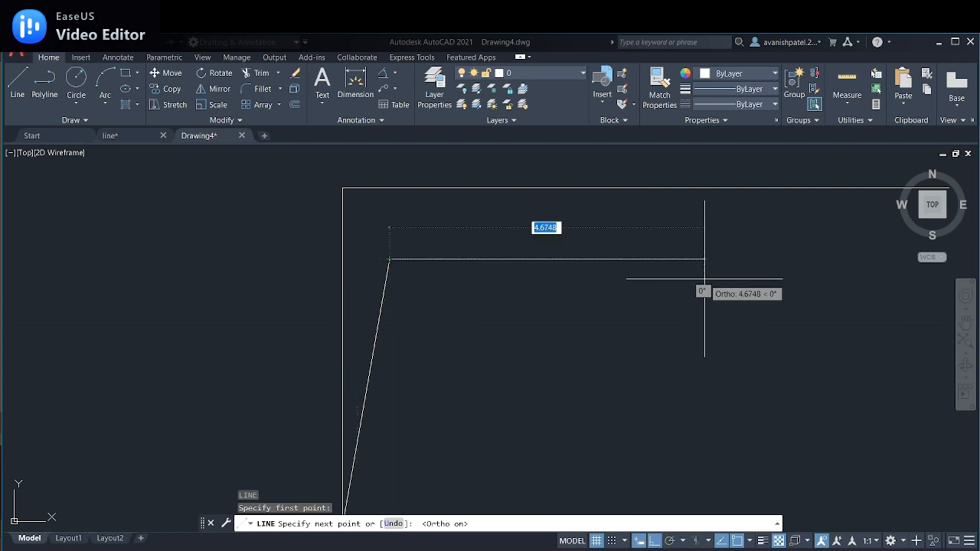
{"action": "type", "text": "5"}
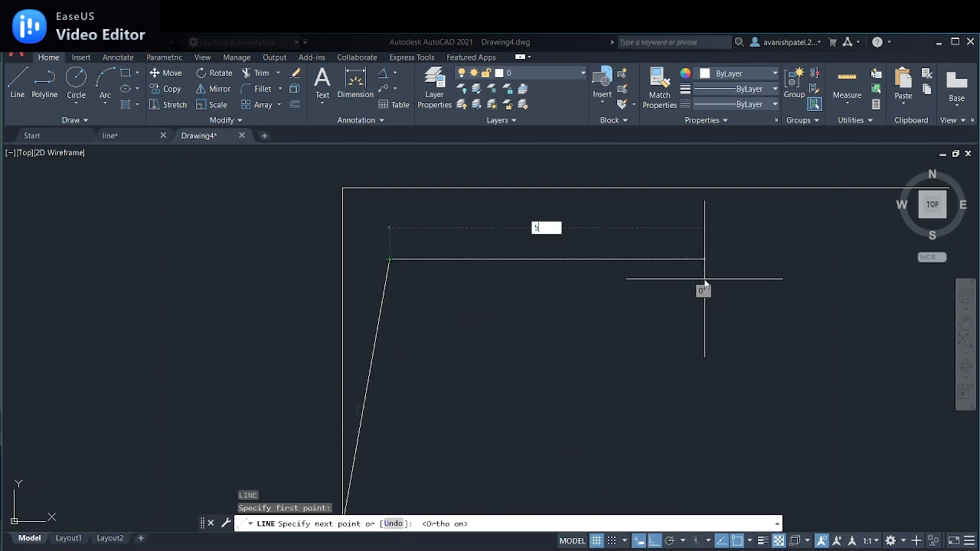
{"action": "key", "text": "Return"}
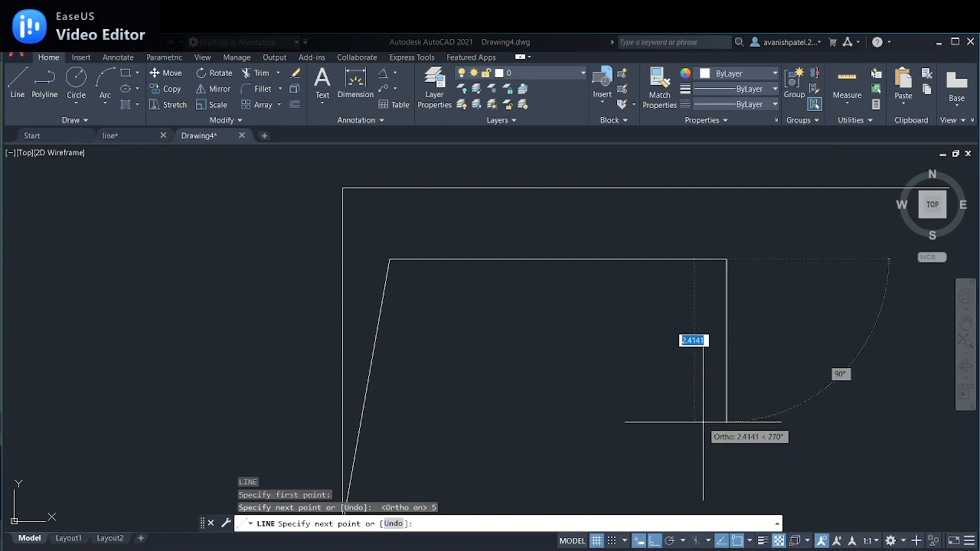
- Continue the inner outline with a 2-unit line straight down and a 1-unit line to the left
{"action": "type", "text": "2"}
{"action": "key", "text": "Return"}
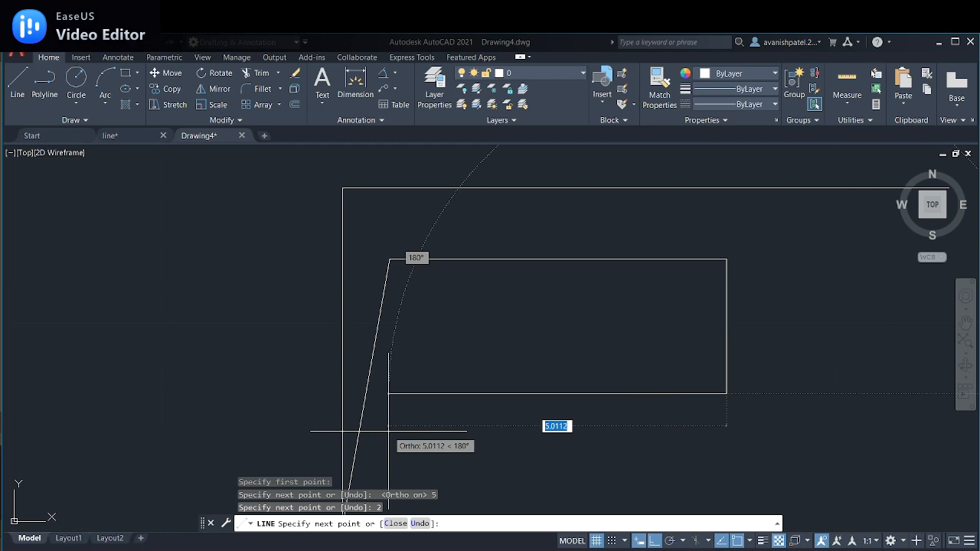
{"action": "type", "text": "1"}
{"action": "key", "text": "Return"}
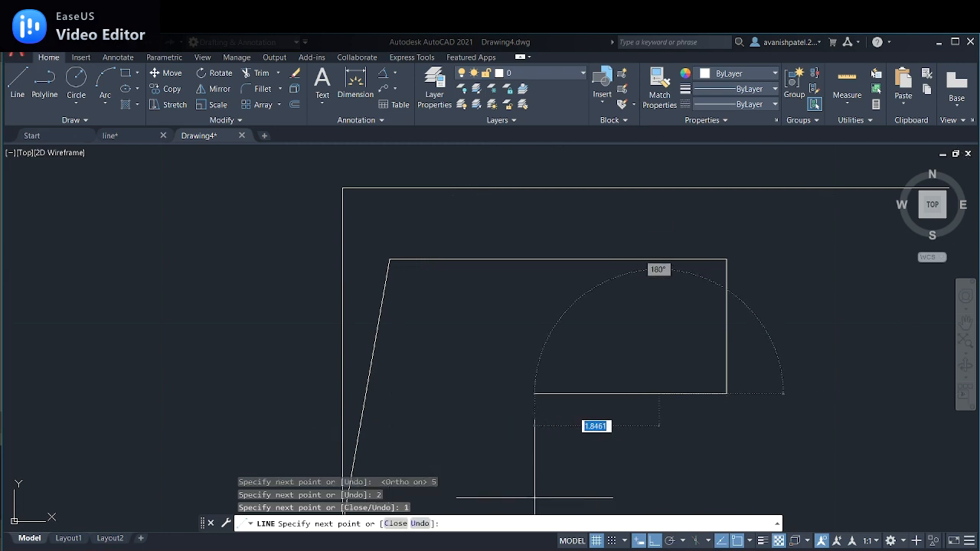
- Continue the inner outline with a 0.5-unit line down and a 3-unit line to the left, and end the Line command
{"action": "scroll", "coordinate": [683, 484], "scroll_direction": "down", "scroll_amount": 2}
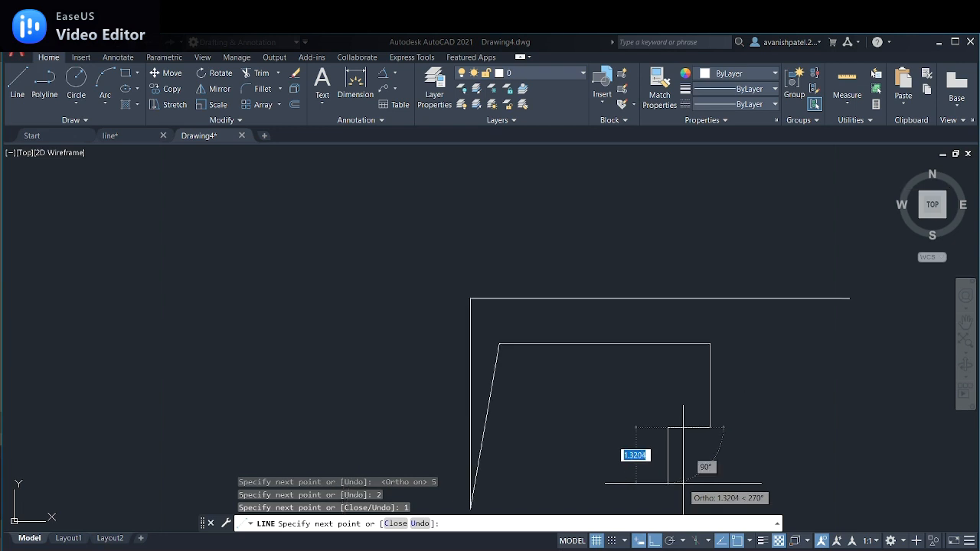
{"action": "type", "text": ".5"}
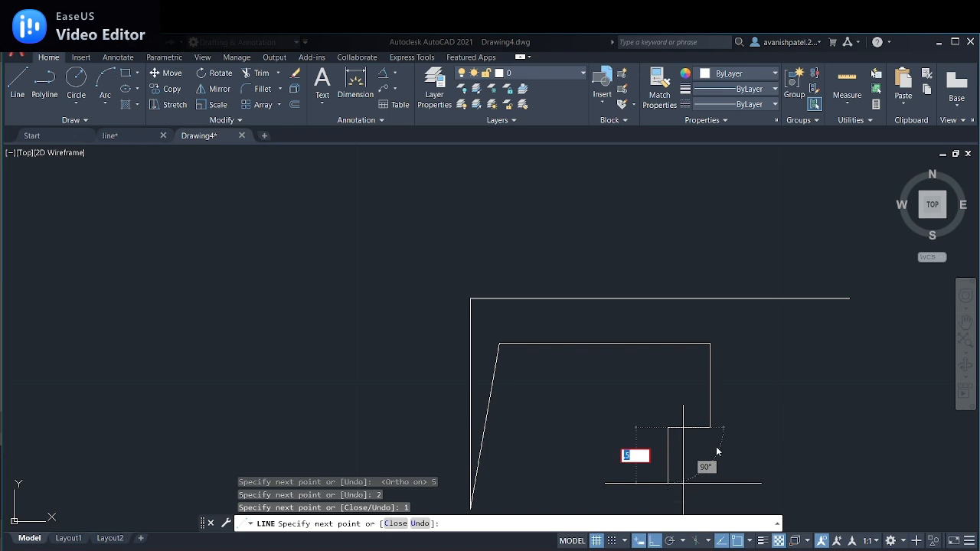
{"action": "scroll", "coordinate": [718, 452], "scroll_direction": "down", "scroll_amount": 3}
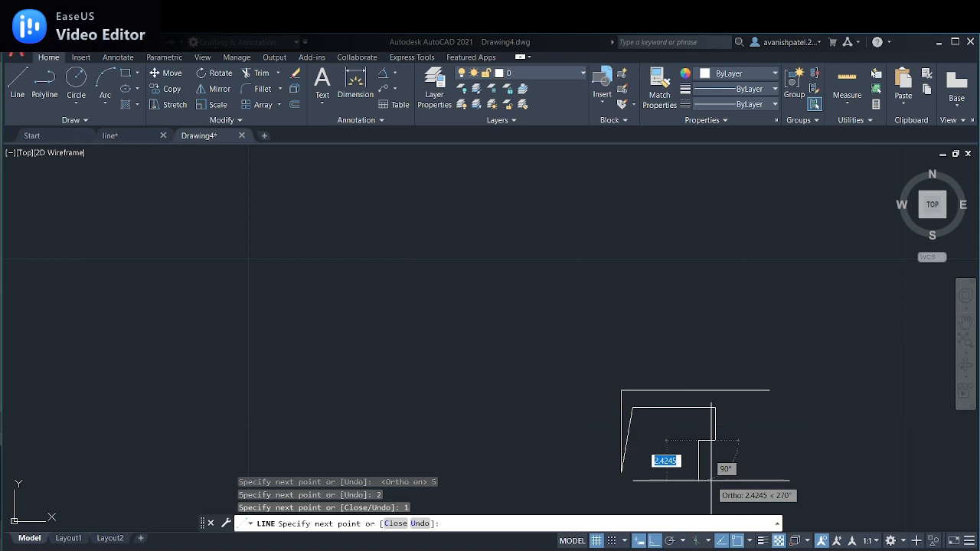
{"action": "type", "text": ".5"}
{"action": "key", "text": "Return"}
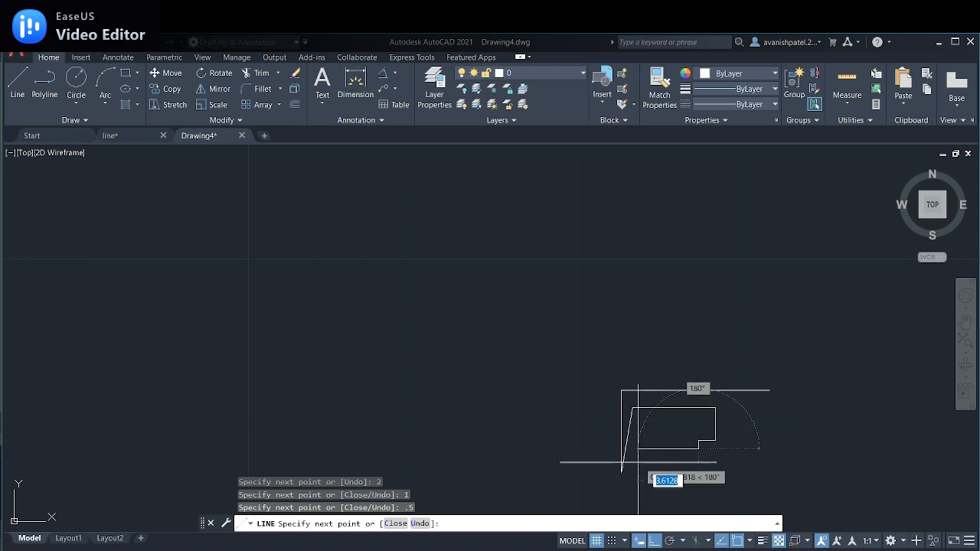
{"action": "type", "text": "3"}
{"action": "key", "text": "Return"}
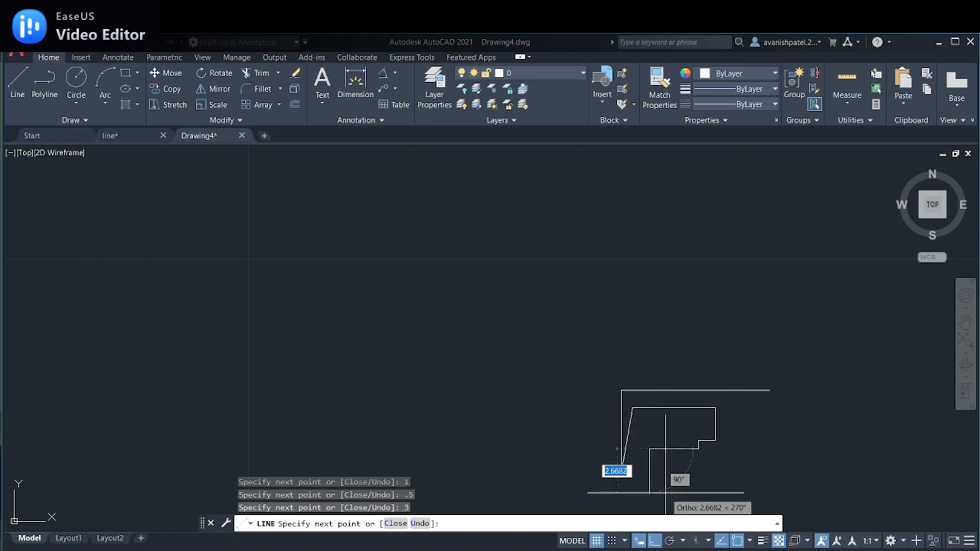
{"action": "mouse_move", "coordinate": [665, 494]}
{"action": "middle_mouse_down"}
{"action": "mouse_move", "coordinate": [593, 458]}
{"action": "mouse_move", "coordinate": [421, 416]}
{"action": "middle_mouse_up"}
{"action": "scroll", "coordinate": [378, 376], "scroll_direction": "up", "scroll_amount": 2}
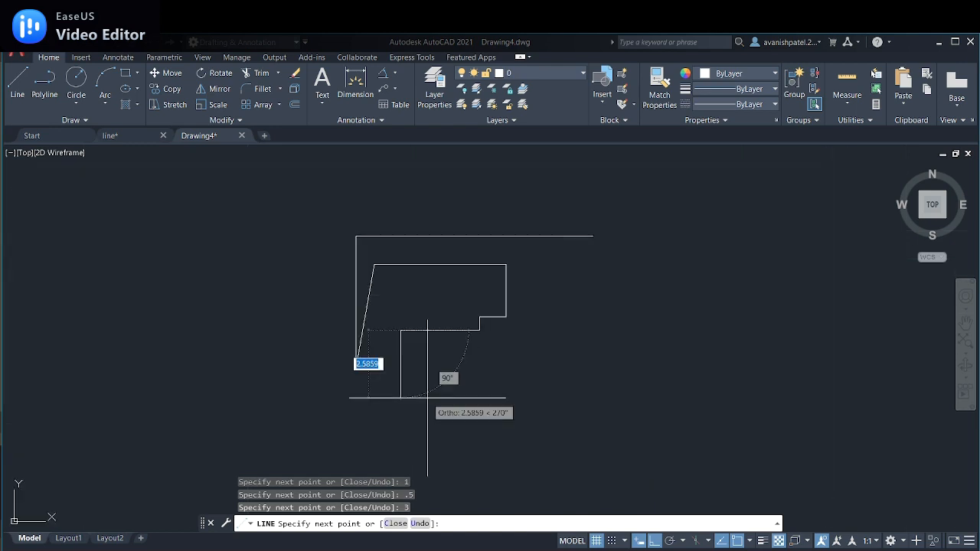
{"action": "key", "text": "Escape"}
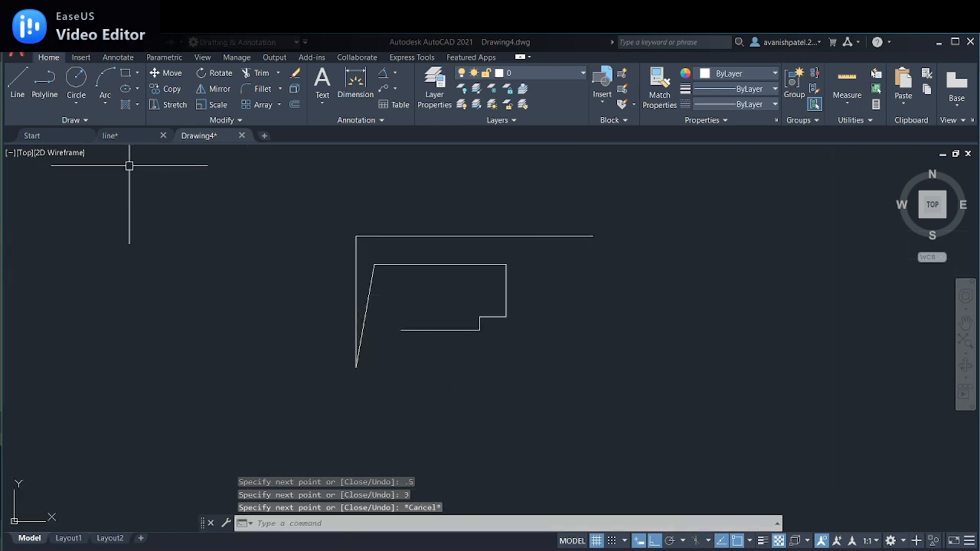
- Check the next slanted edge in the line drawing, and in Drawing4 draw it 2 units long, 45° downward from the 3-unit line's left end with Ortho off
{"action": "left_click", "coordinate": [120, 138]}
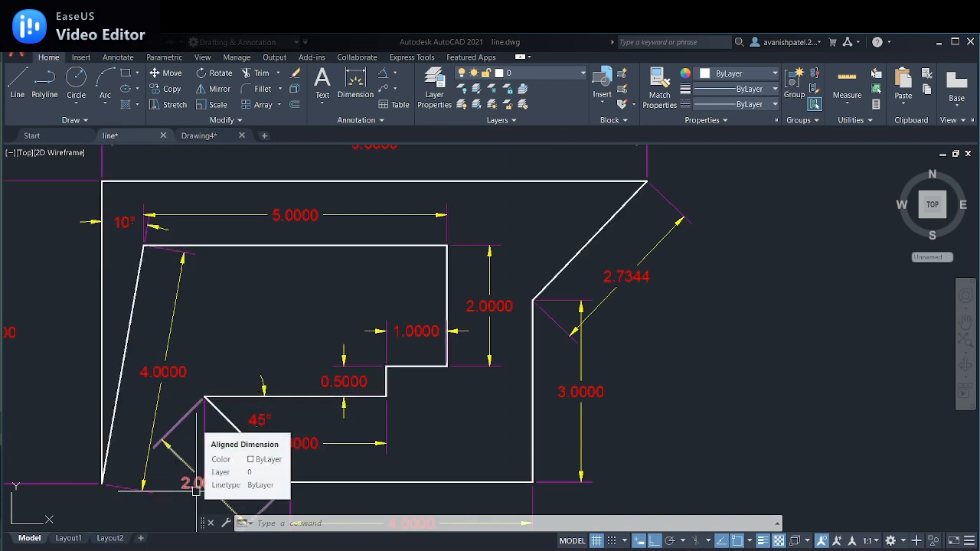
{"action": "left_click", "coordinate": [215, 136]}
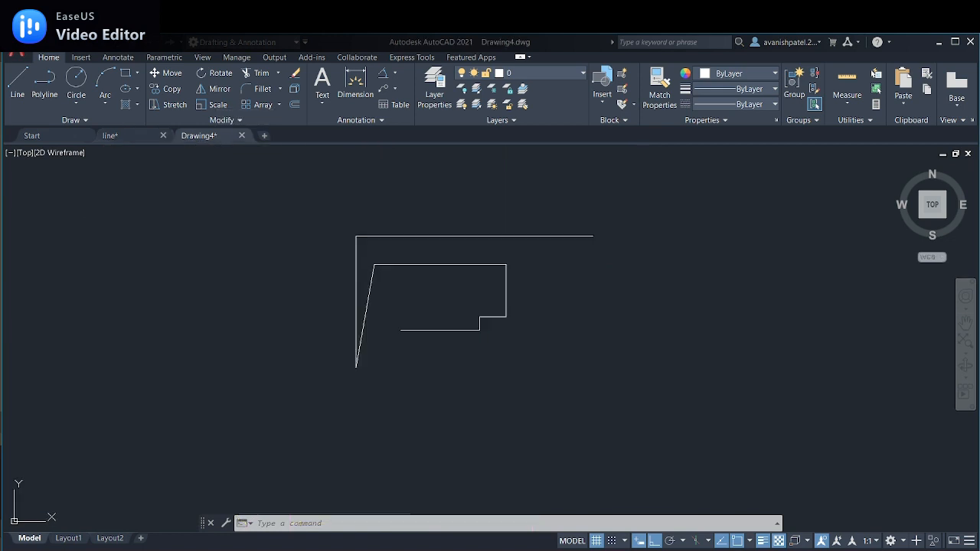
{"action": "left_click", "coordinate": [17, 84]}
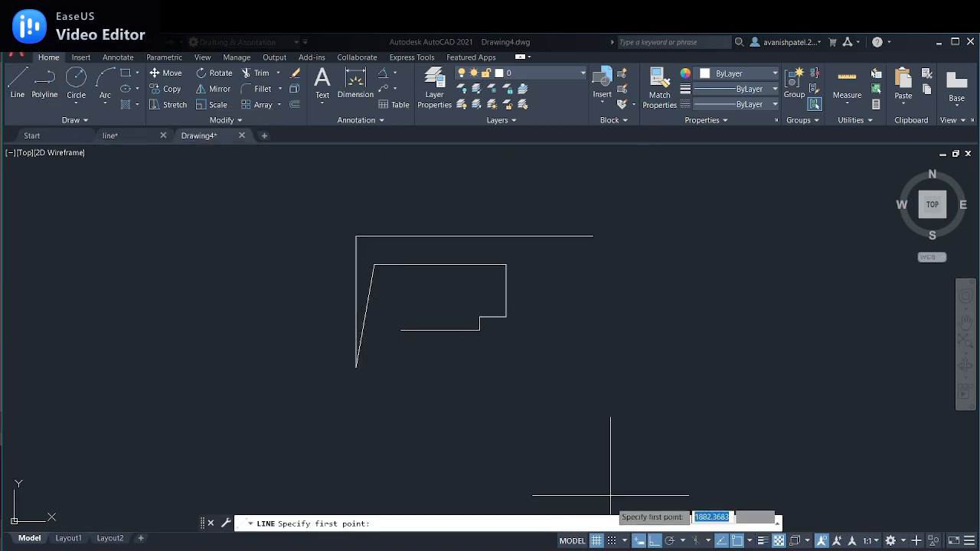
{"action": "left_click", "coordinate": [401, 330]}
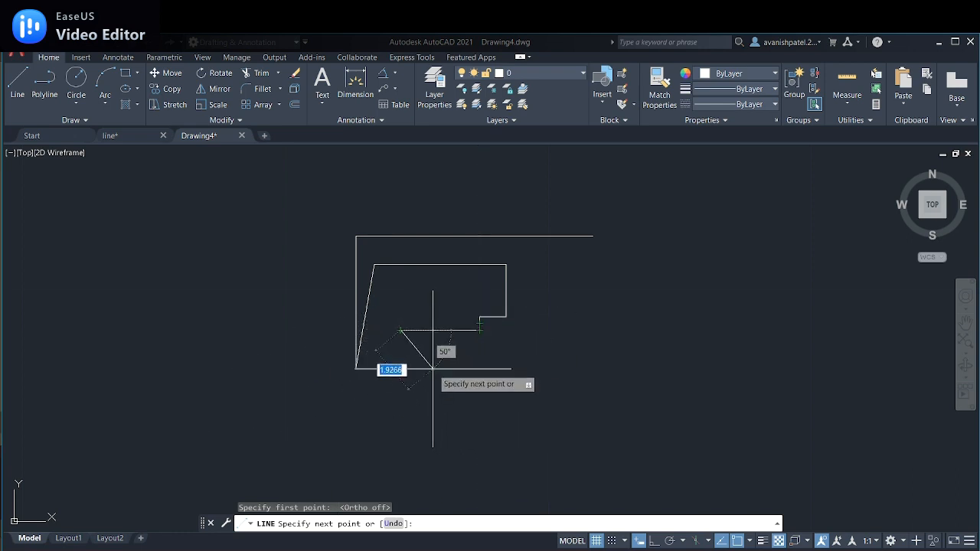
{"action": "key", "text": "Tab"}
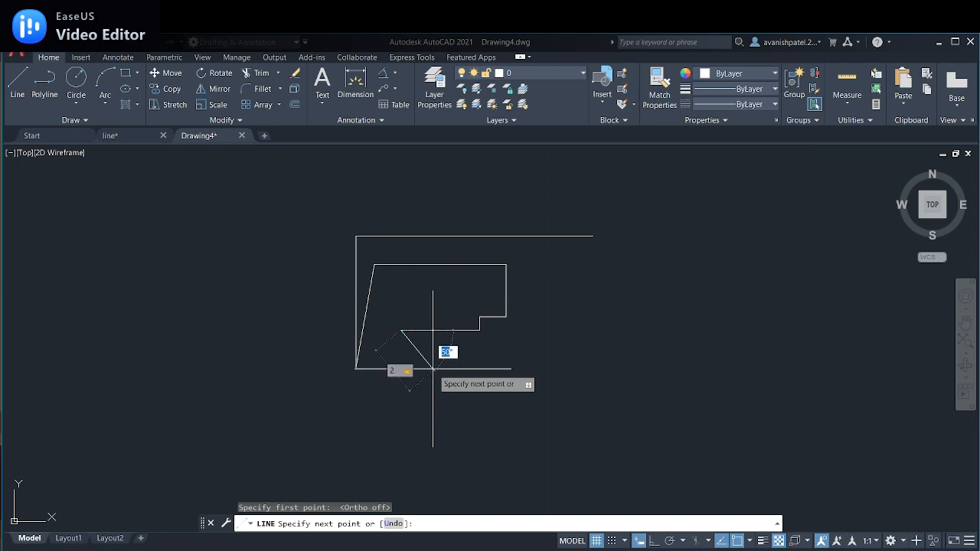
{"action": "type", "text": "45"}
{"action": "key", "text": "Return"}
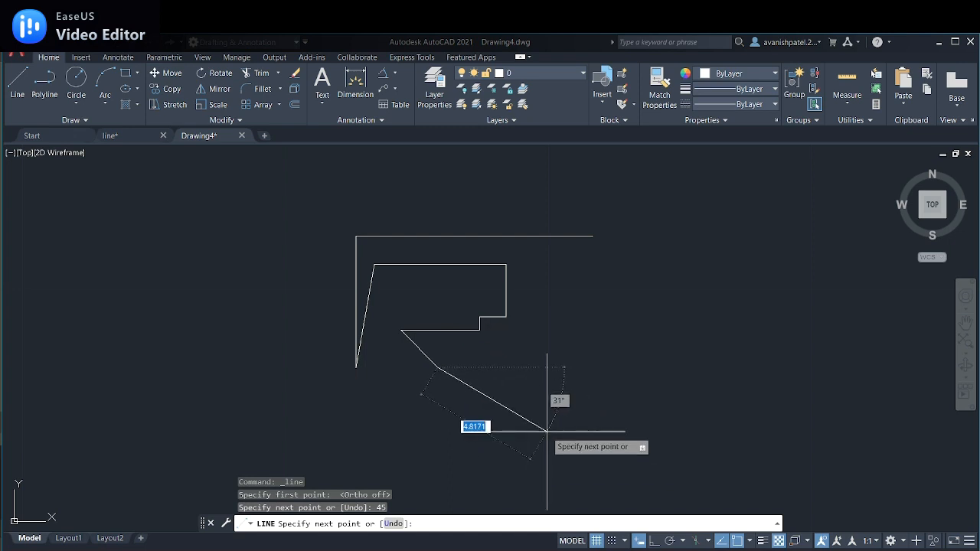
{"action": "key", "text": "Escape"}
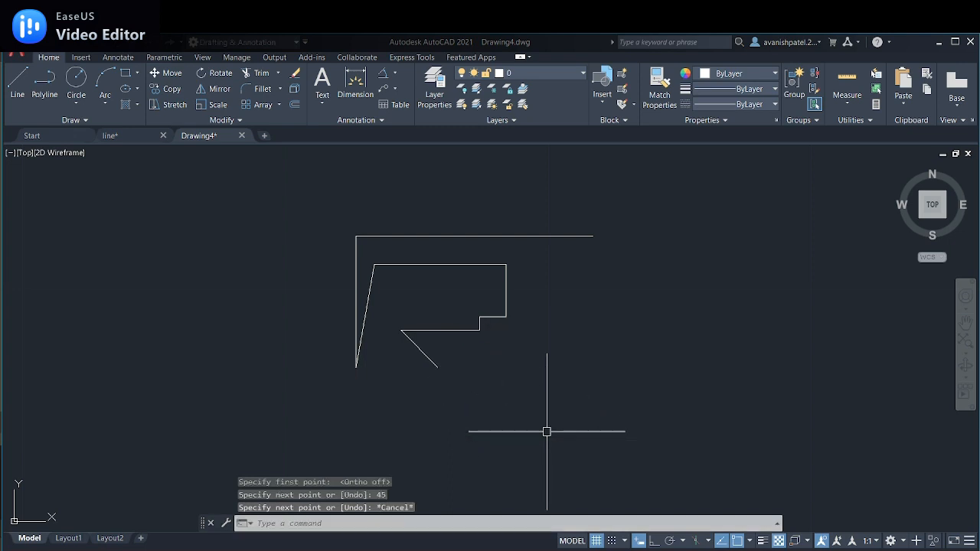
- Examine the dimensions of the remaining bottom, vertical and slanted closing edges in the line drawing
{"action": "left_click", "coordinate": [129, 138]}
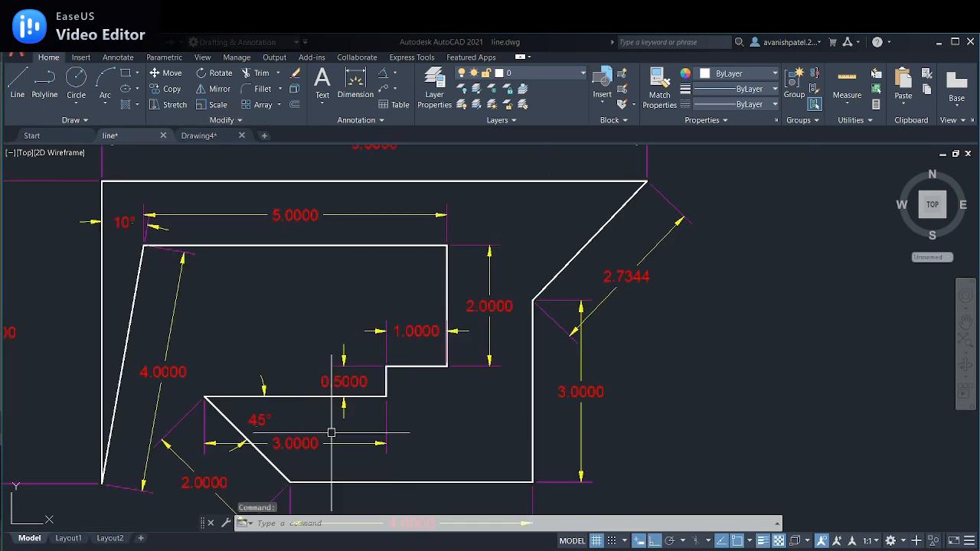
{"action": "scroll", "coordinate": [330, 503], "scroll_direction": "down", "scroll_amount": 4}
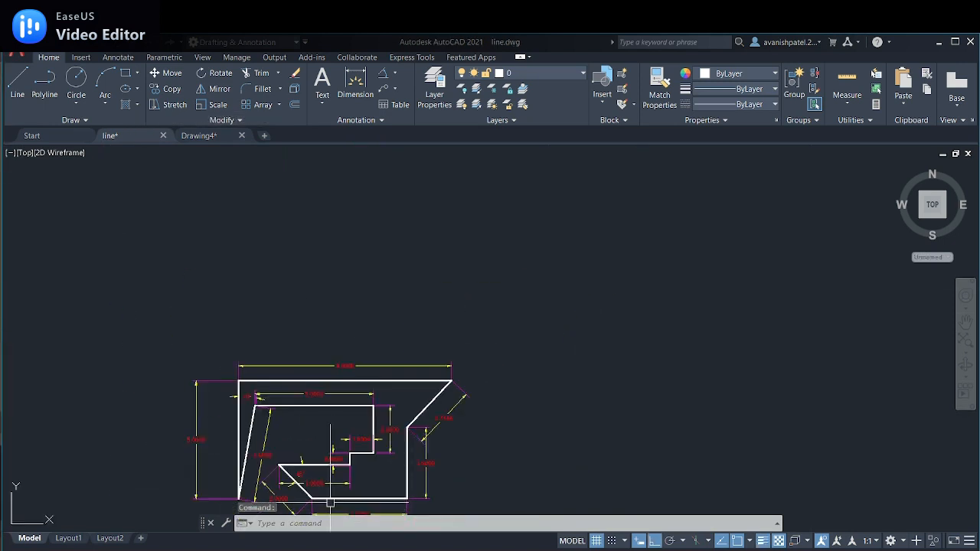
{"action": "middle_click_drag", "start_coordinate": [331, 503], "coordinate": [345, 384]}
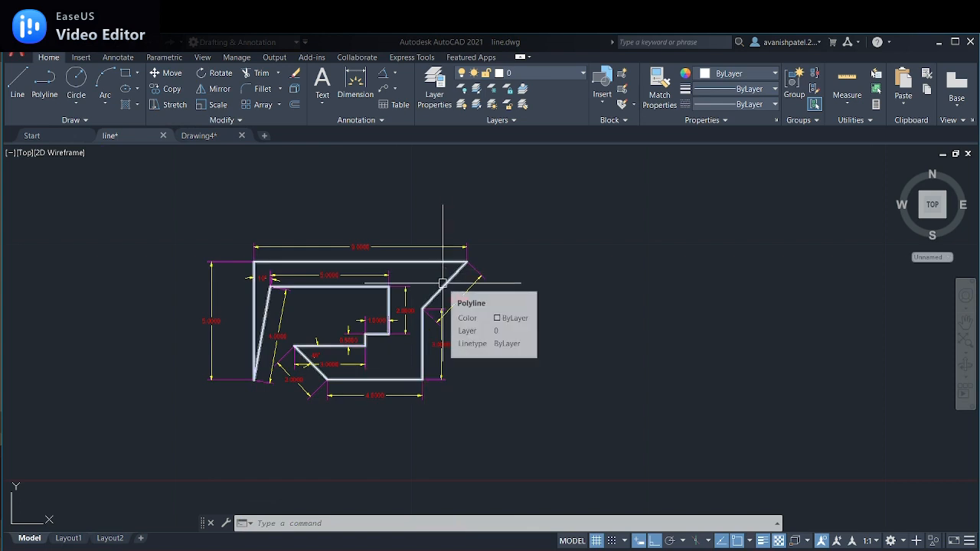
{"action": "scroll", "coordinate": [393, 433], "scroll_direction": "up", "scroll_amount": 2}
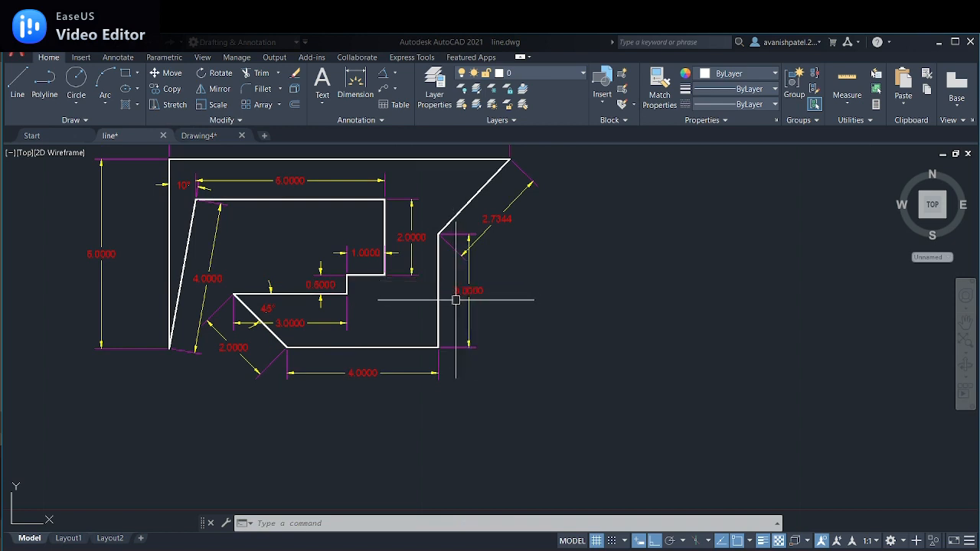
{"action": "mouse_move", "coordinate": [308, 241]}
{"action": "middle_mouse_down"}
{"action": "mouse_move", "coordinate": [322, 318]}
{"action": "mouse_move", "coordinate": [314, 312]}
{"action": "middle_mouse_up"}
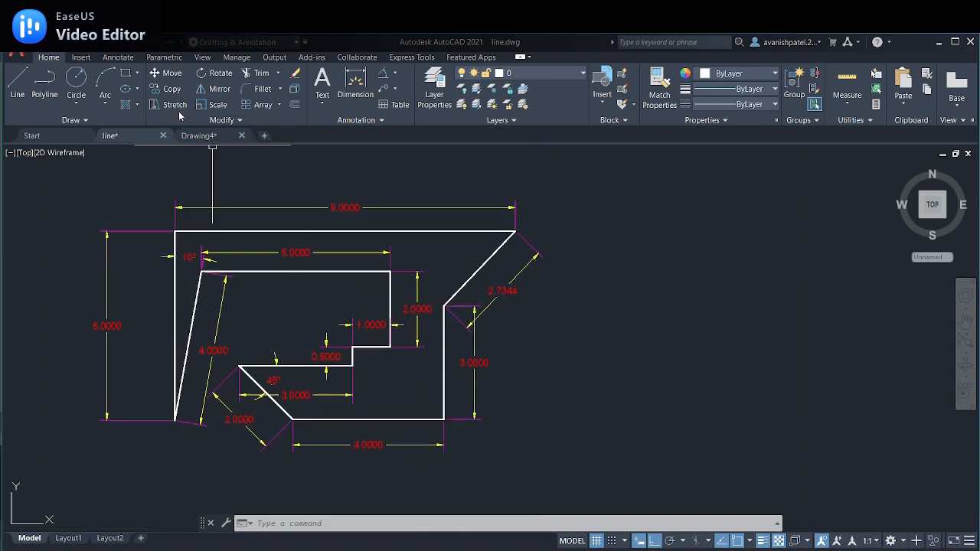
- In Drawing4, start a line at the 45° line's lower end, turn Ortho mode on, and cancel the line
{"action": "left_click", "coordinate": [193, 137]}
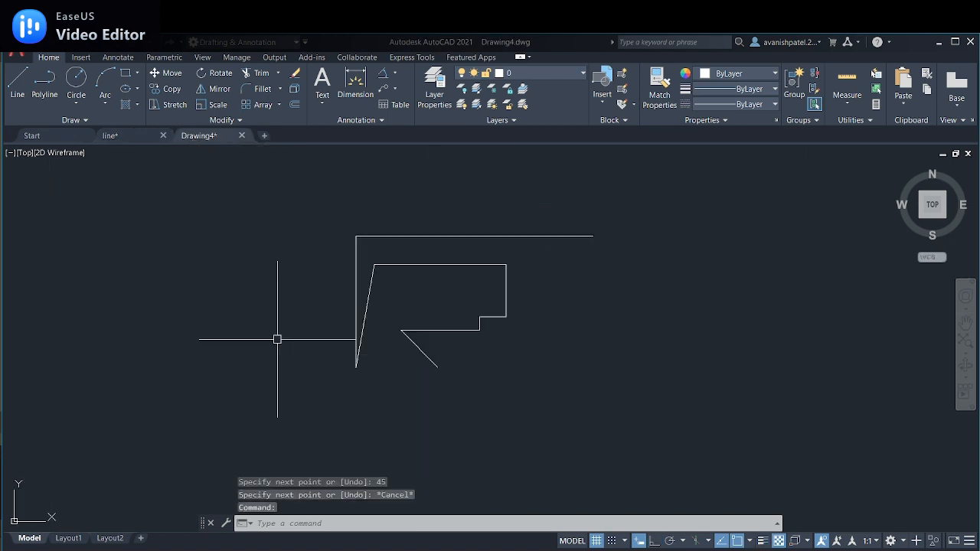
{"action": "left_click", "coordinate": [17, 82]}
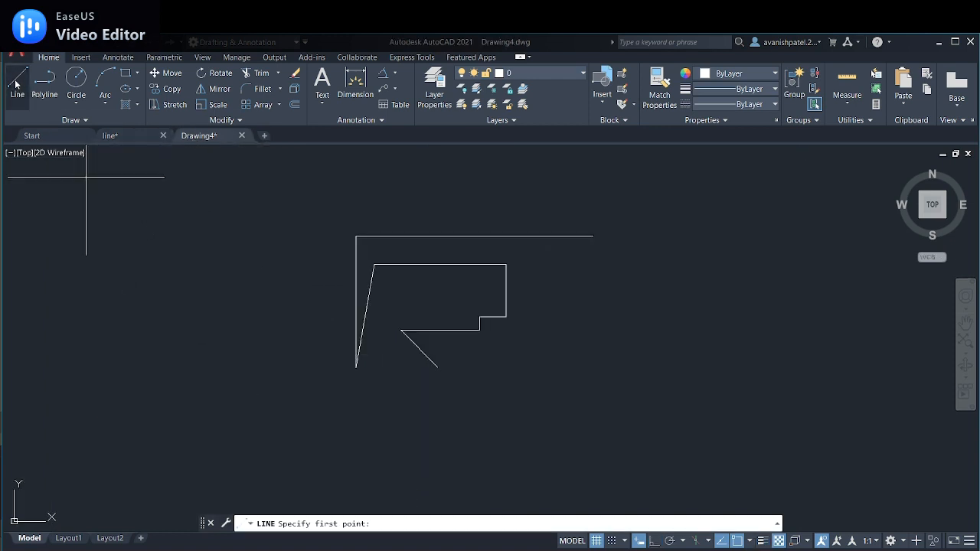
{"action": "left_click", "coordinate": [437, 367]}
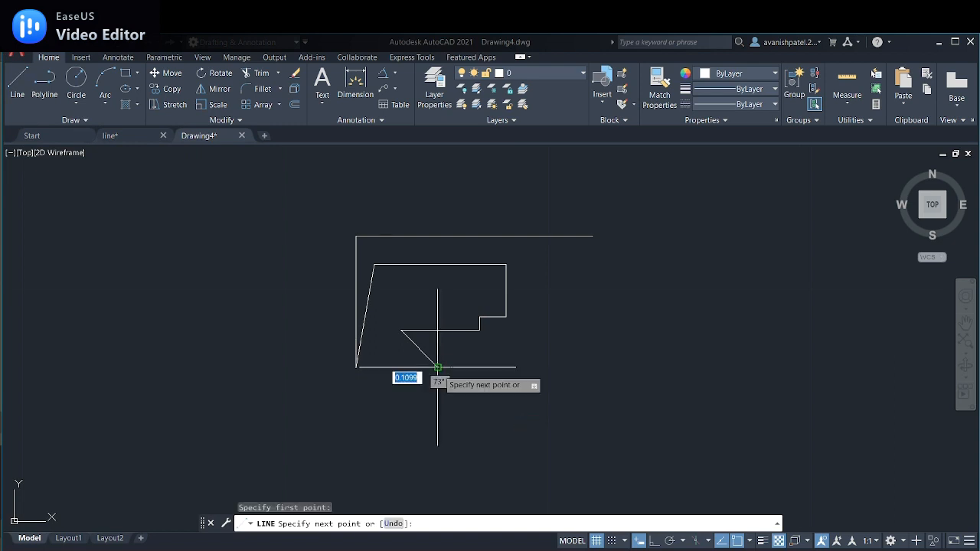
{"action": "left_click", "coordinate": [660, 542]}
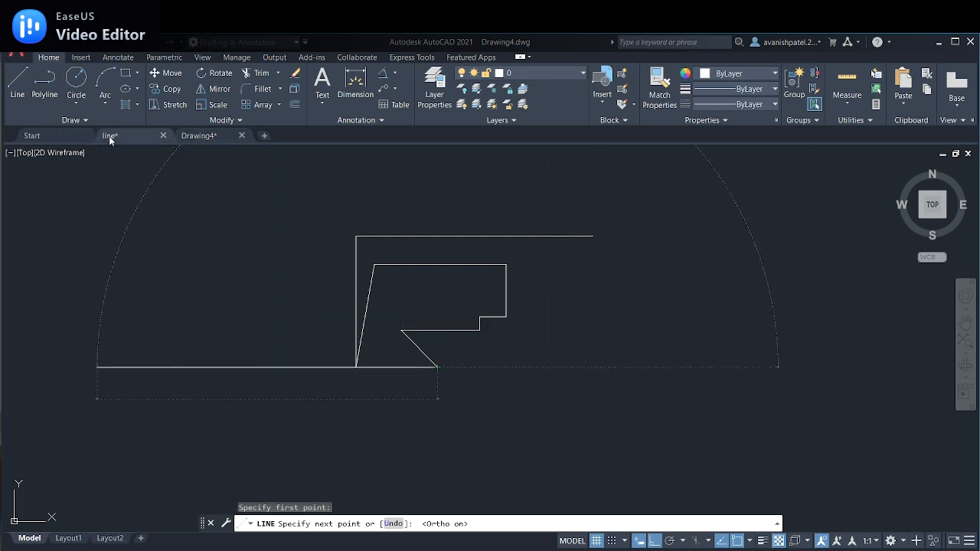
{"action": "key", "text": "Escape"}
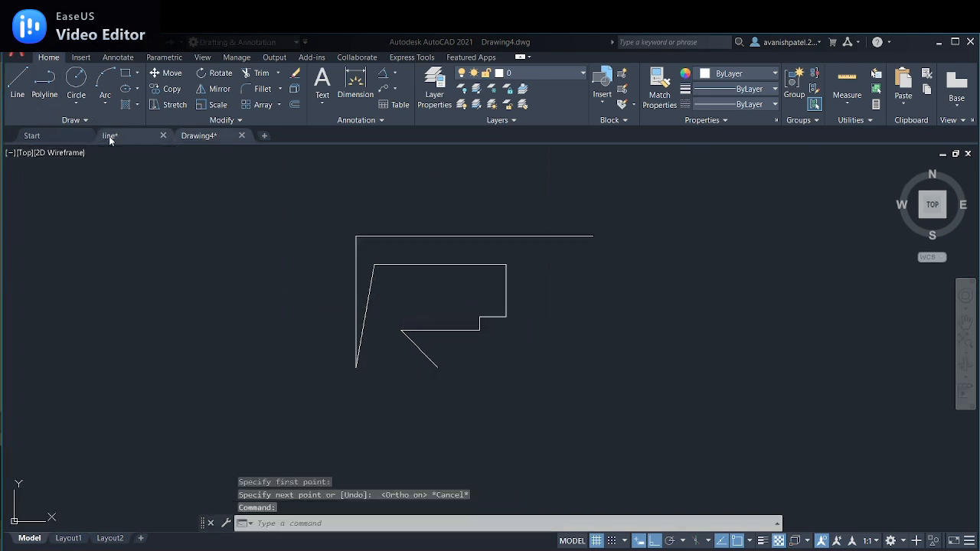
- Check the bottom edge in the line drawing, and in Drawing4 draw 4 units right from the 45° line's lower end, then 3 units up
{"action": "left_click", "coordinate": [109, 137]}
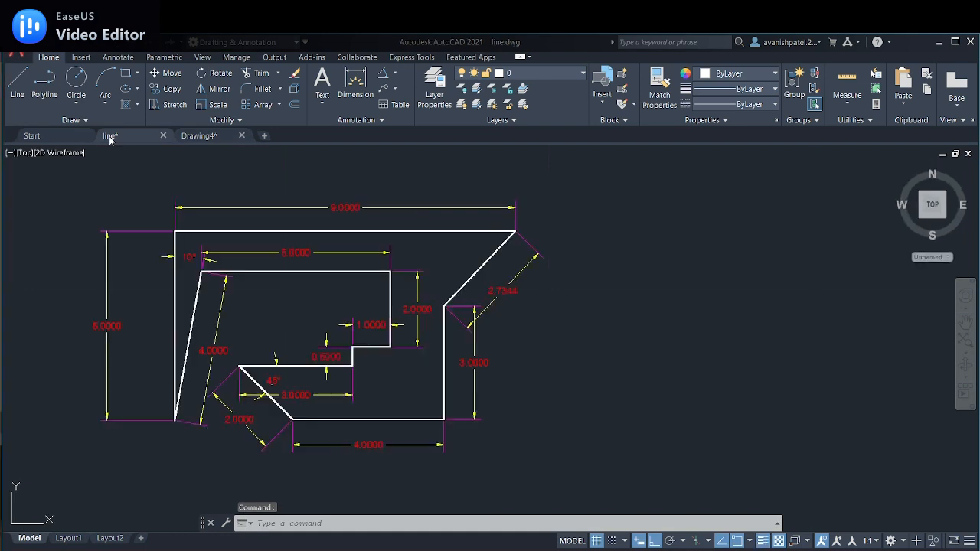
{"action": "left_click", "coordinate": [199, 136]}
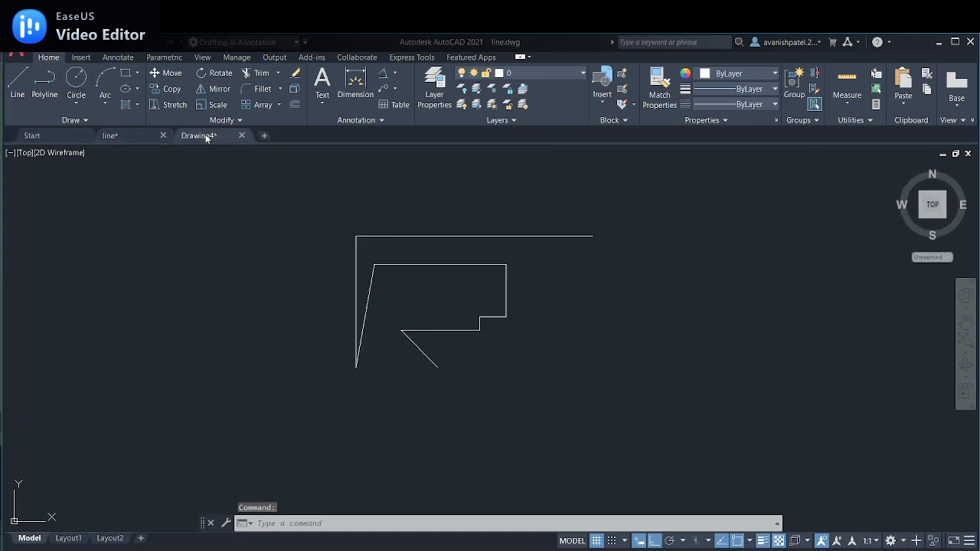
{"action": "left_click", "coordinate": [17, 82]}
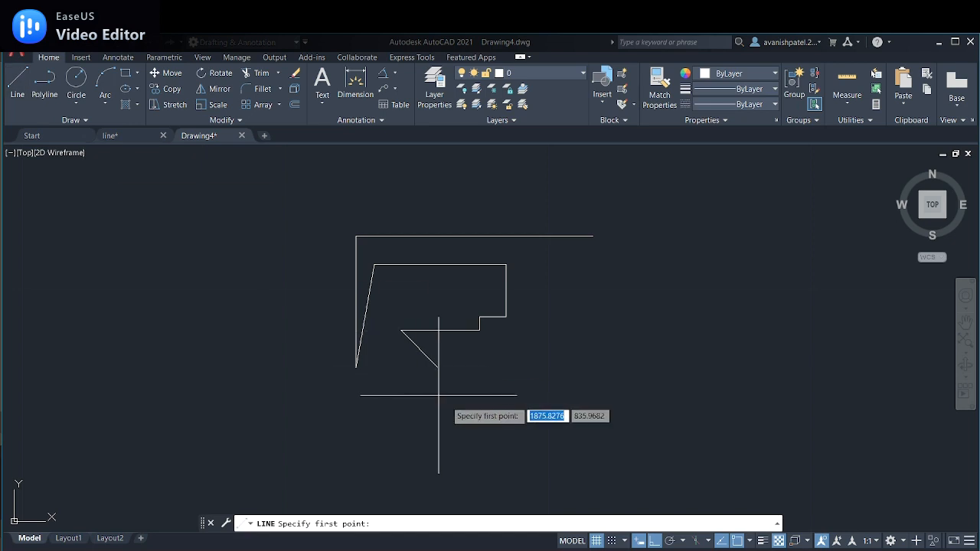
{"action": "left_click", "coordinate": [437, 367]}
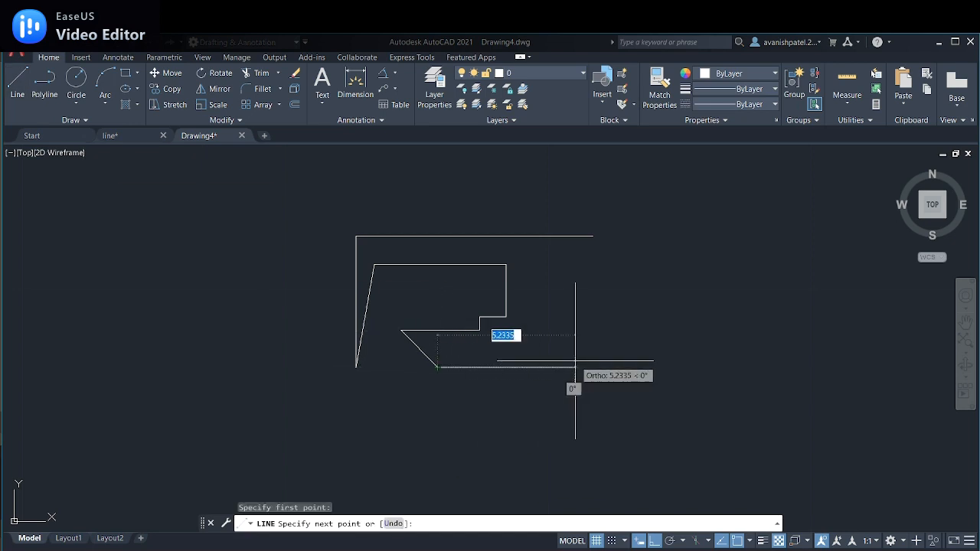
{"action": "type", "text": "4"}
{"action": "key", "text": "Return"}
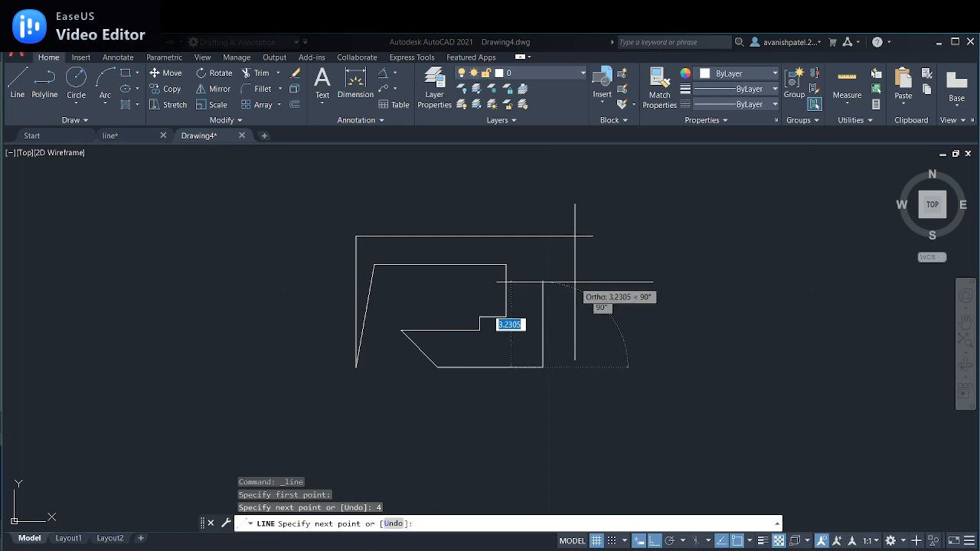
{"action": "key", "text": "Return"}
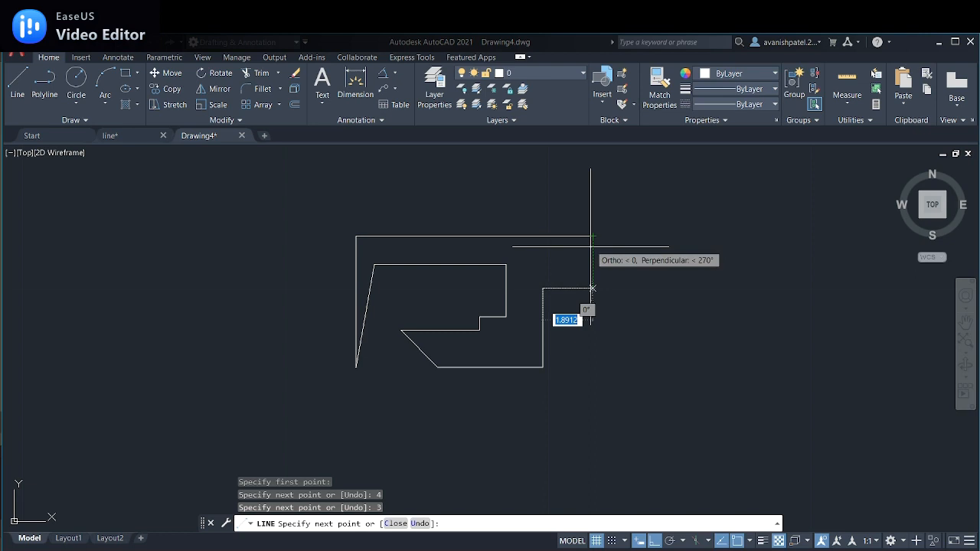
- Close the outline with a slanted line from the 3-unit vertical's upper end to the top edge's right endpoint, and end the Line command
{"action": "scroll", "coordinate": [593, 236], "scroll_direction": "up", "scroll_amount": 2}
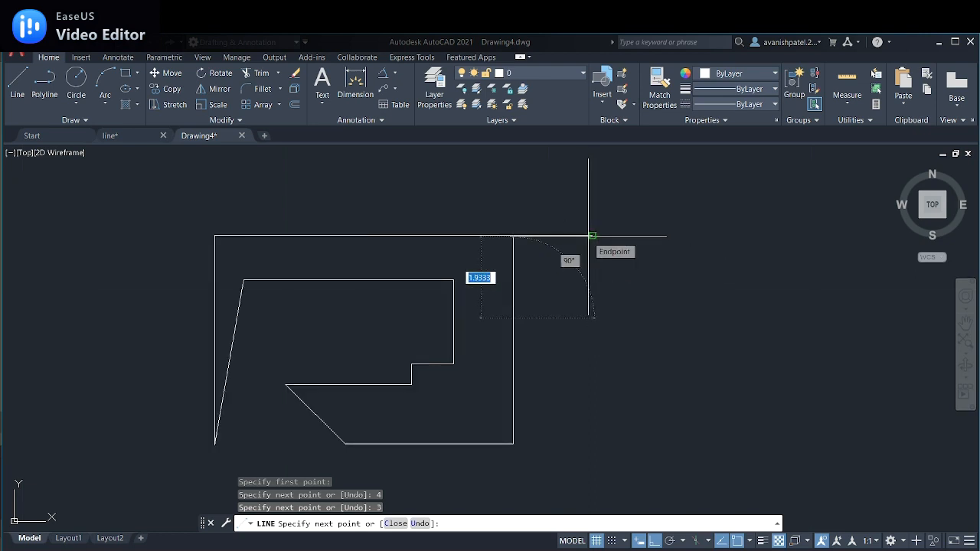
{"action": "left_click", "coordinate": [592, 235]}
{"action": "right_click", "coordinate": [591, 237]}
{"action": "left_click", "coordinate": [607, 245]}
{"action": "scroll", "coordinate": [610, 259], "scroll_direction": "down", "scroll_amount": 2}
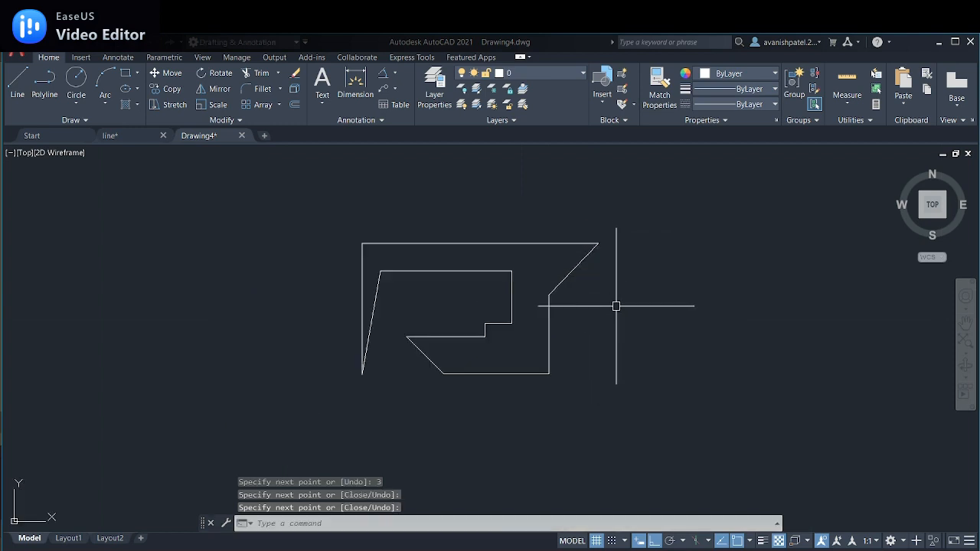
- Check the angle between the left vertical line and the adjacent slanted line with an Angular dimension preview, without placing the dimension
{"action": "scroll", "coordinate": [619, 341], "scroll_direction": "up", "scroll_amount": 2}
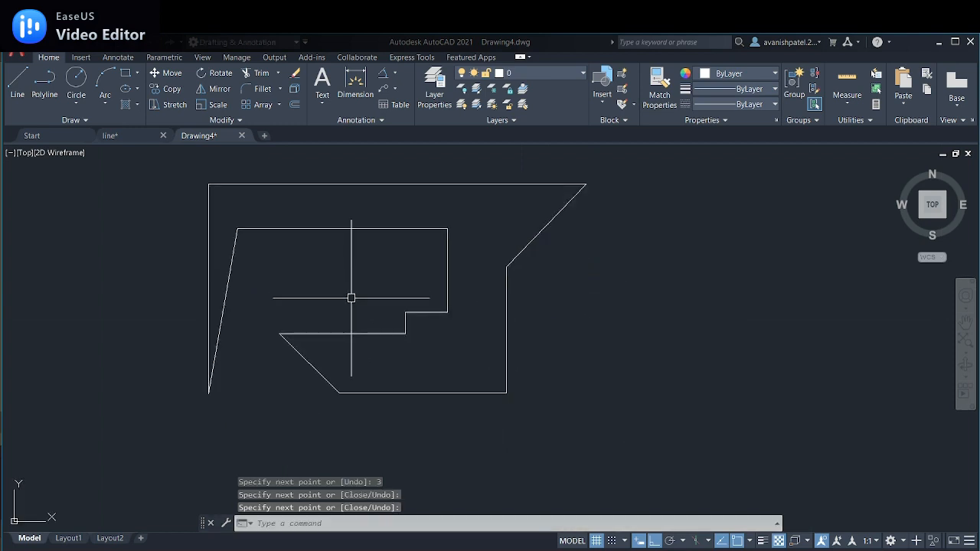
{"action": "middle_click_drag", "start_coordinate": [351, 298], "coordinate": [435, 325]}
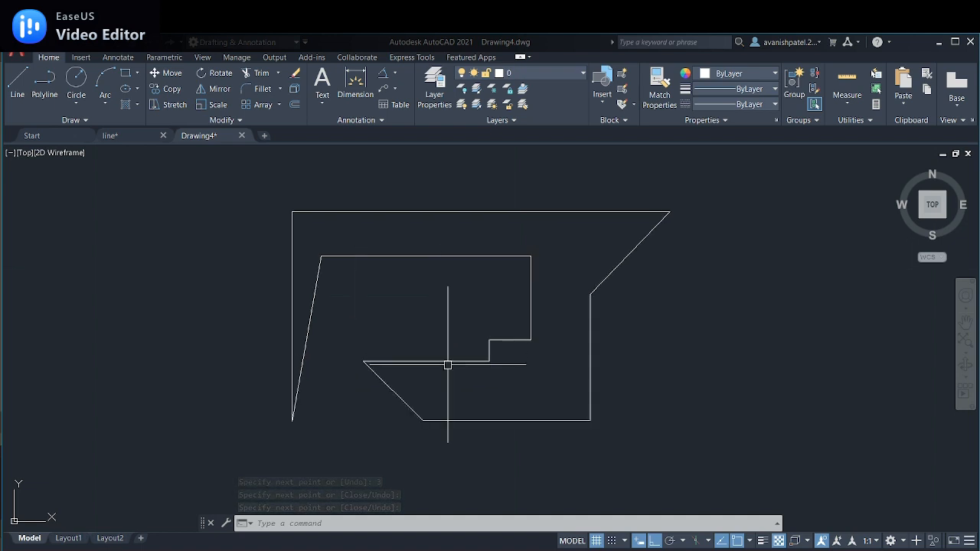
{"action": "left_click", "coordinate": [392, 77]}
{"action": "left_click", "coordinate": [391, 78]}
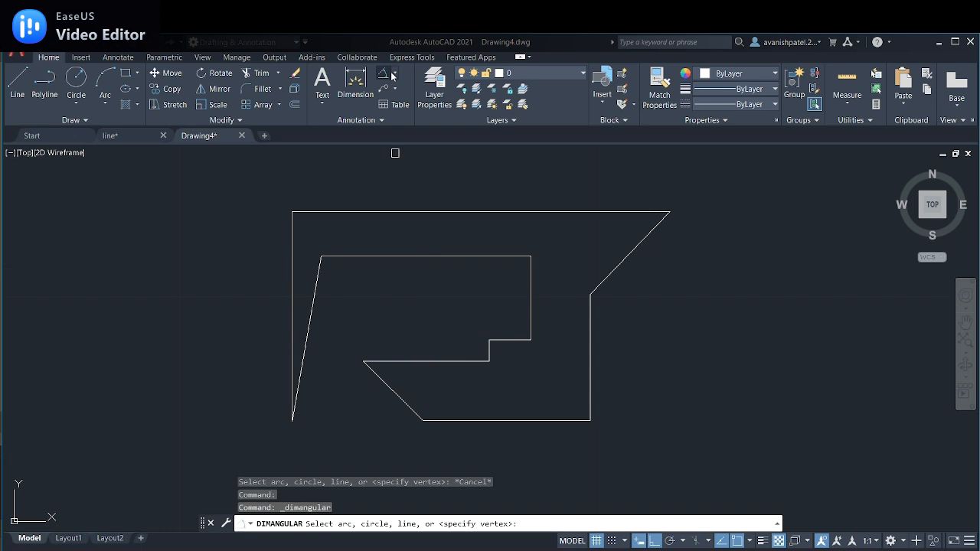
{"action": "left_click", "coordinate": [395, 74]}
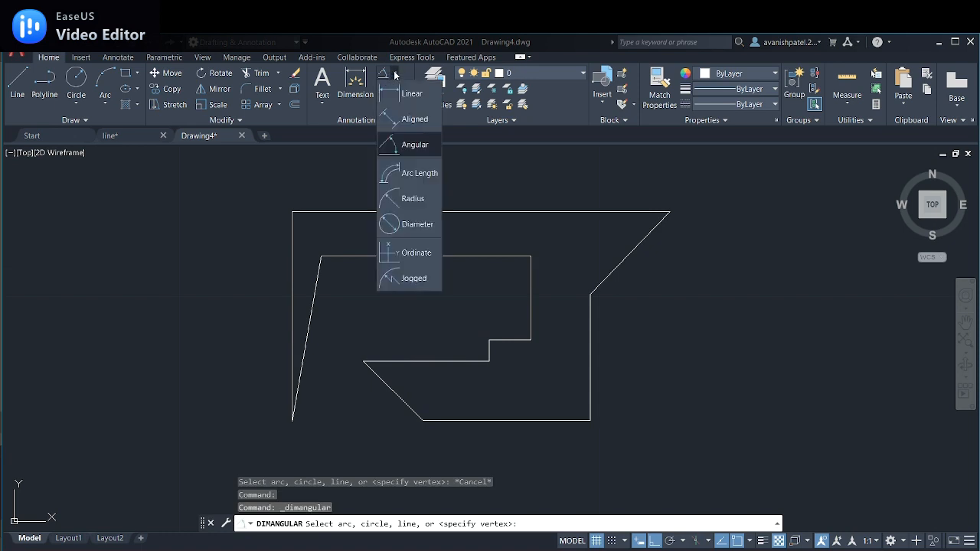
{"action": "left_click", "coordinate": [408, 145]}
{"action": "left_click", "coordinate": [291, 302]}
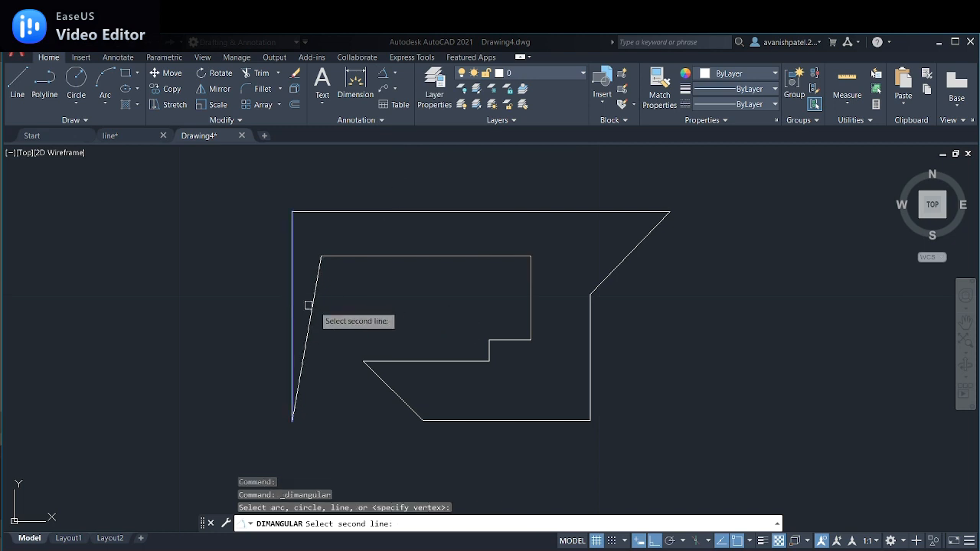
{"action": "left_click", "coordinate": [314, 290]}
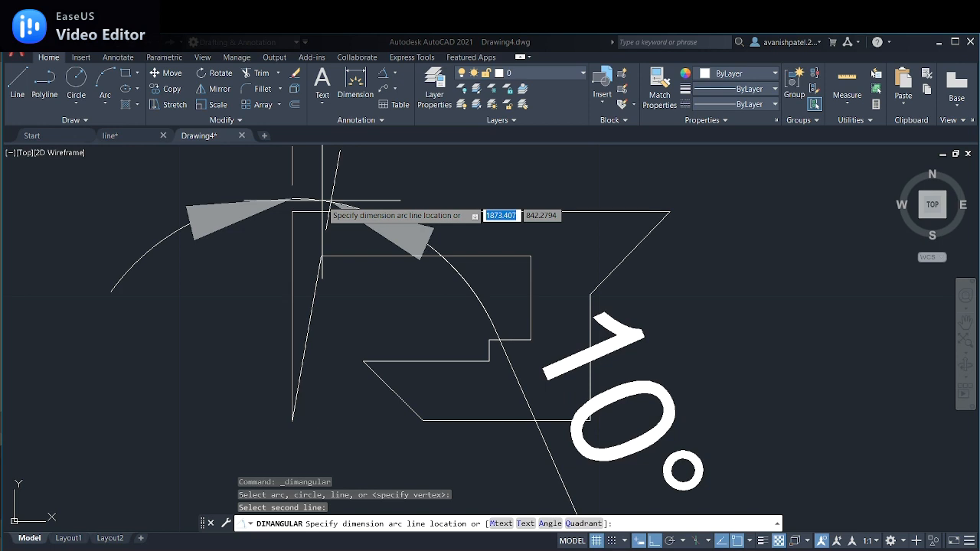
{"action": "key", "text": "Escape"}
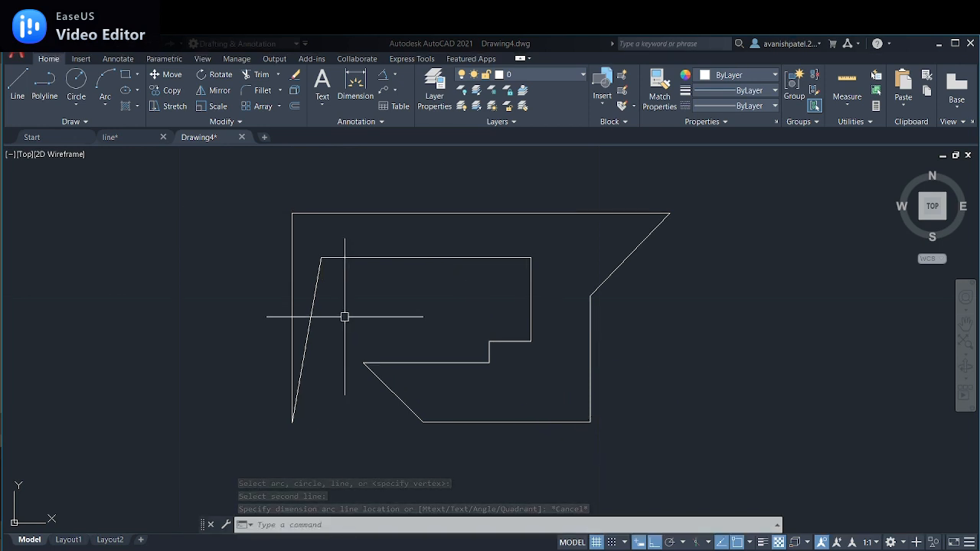